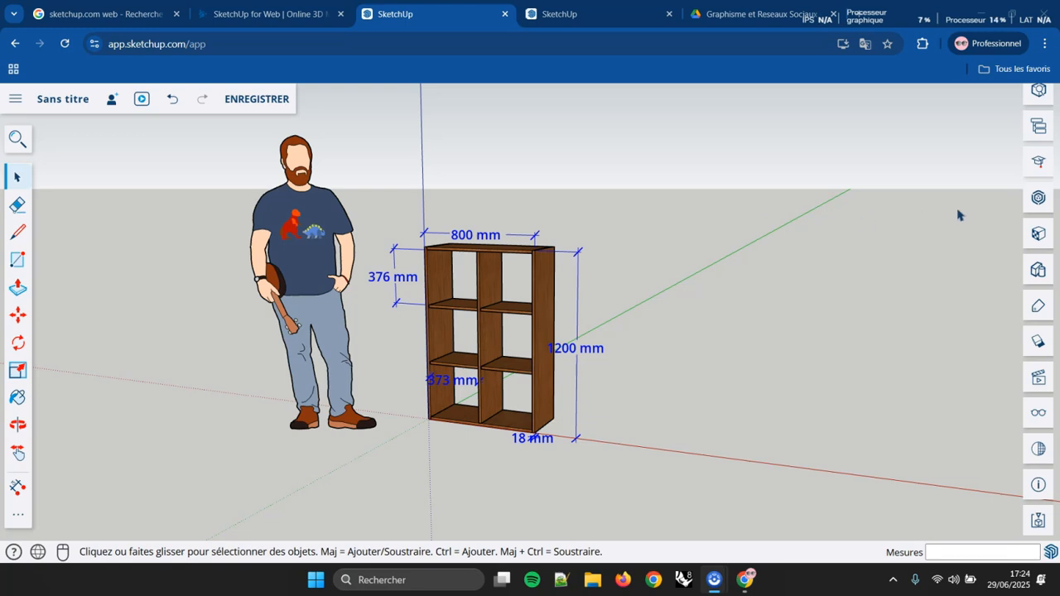
- Search 3D Warehouse for "livres" and load the "Livres" model with the row of books into the scene
{"action": "left_click", "coordinate": [1036, 205]}
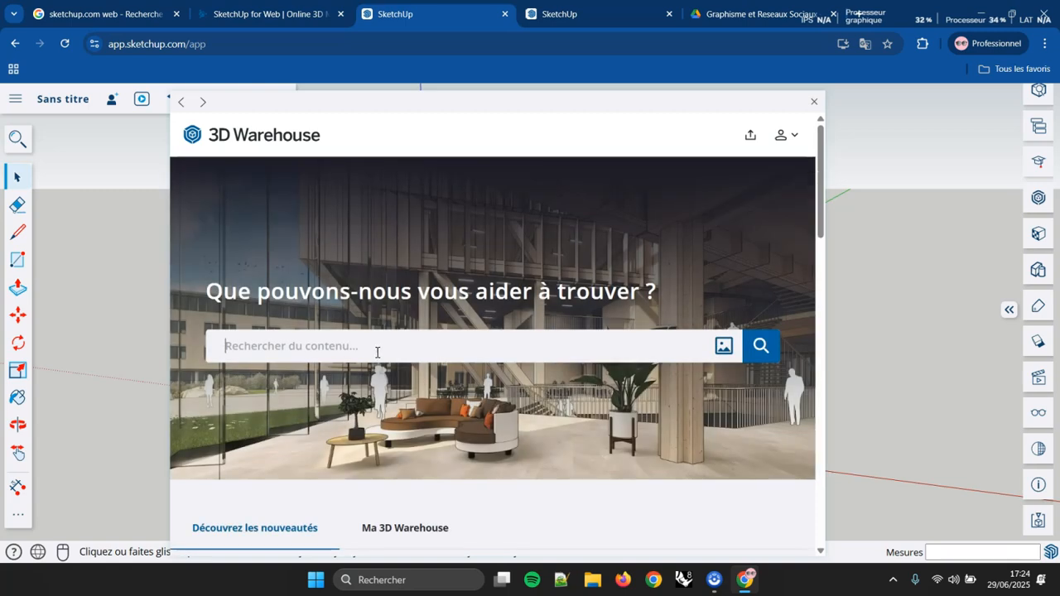
{"action": "left_click_drag", "start_coordinate": [440, 106], "coordinate": [496, 106]}
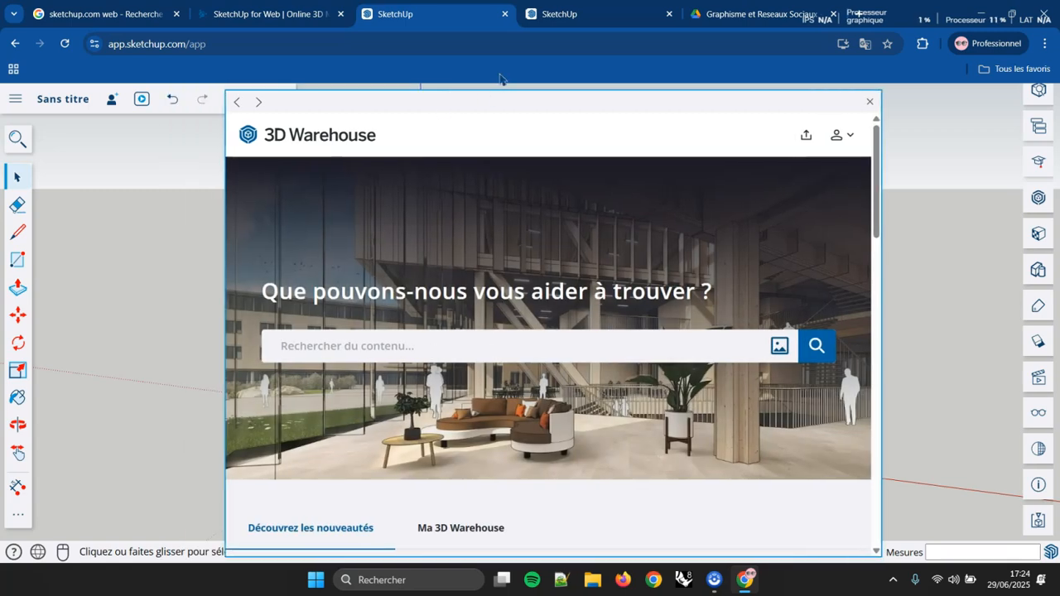
{"action": "type", "text": "livres"}
{"action": "key", "text": "Return"}
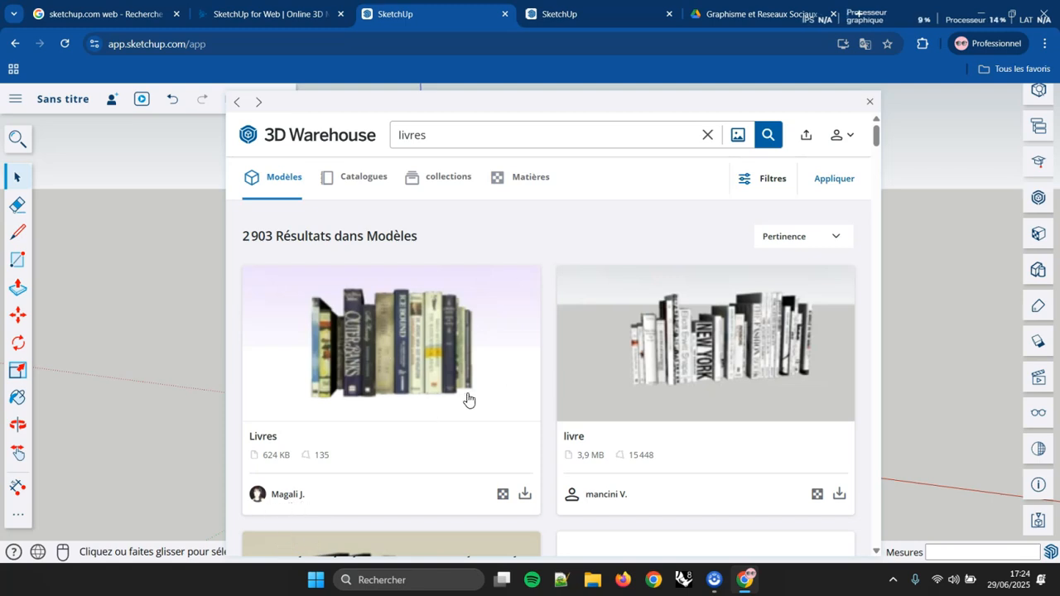
{"action": "left_click", "coordinate": [526, 494]}
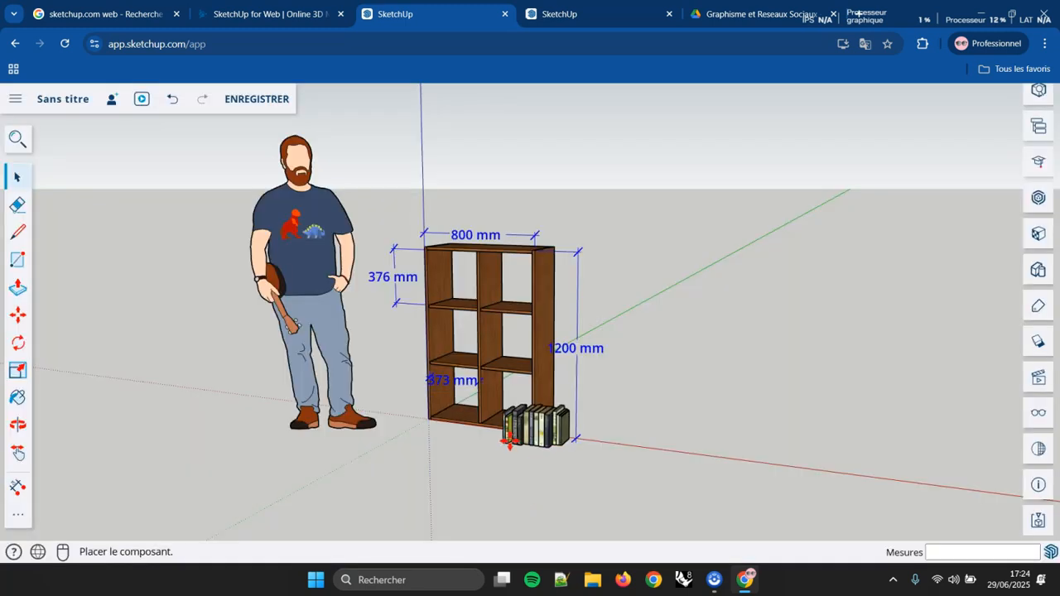
- Place the row of books on the shelf of the bookcase's upper-left compartment and deselect it
{"action": "scroll", "coordinate": [430, 406], "scroll_direction": "up", "scroll_amount": 3}
{"action": "scroll", "coordinate": [370, 445], "scroll_direction": "up", "scroll_amount": 2}
{"action": "scroll", "coordinate": [461, 406], "scroll_direction": "down", "scroll_amount": 4}
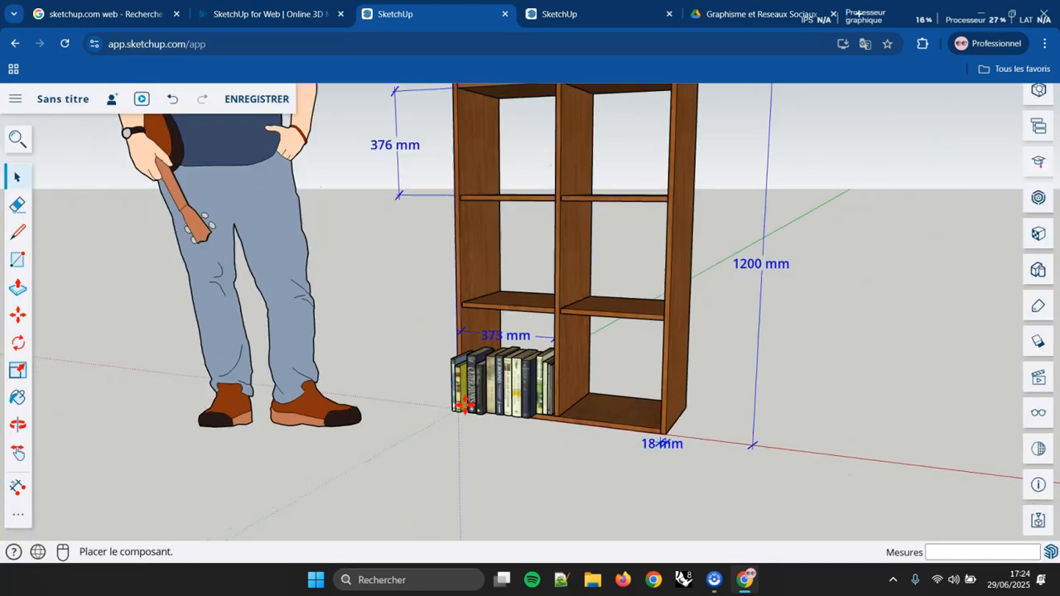
{"action": "scroll", "coordinate": [521, 331], "scroll_direction": "up", "scroll_amount": 5}
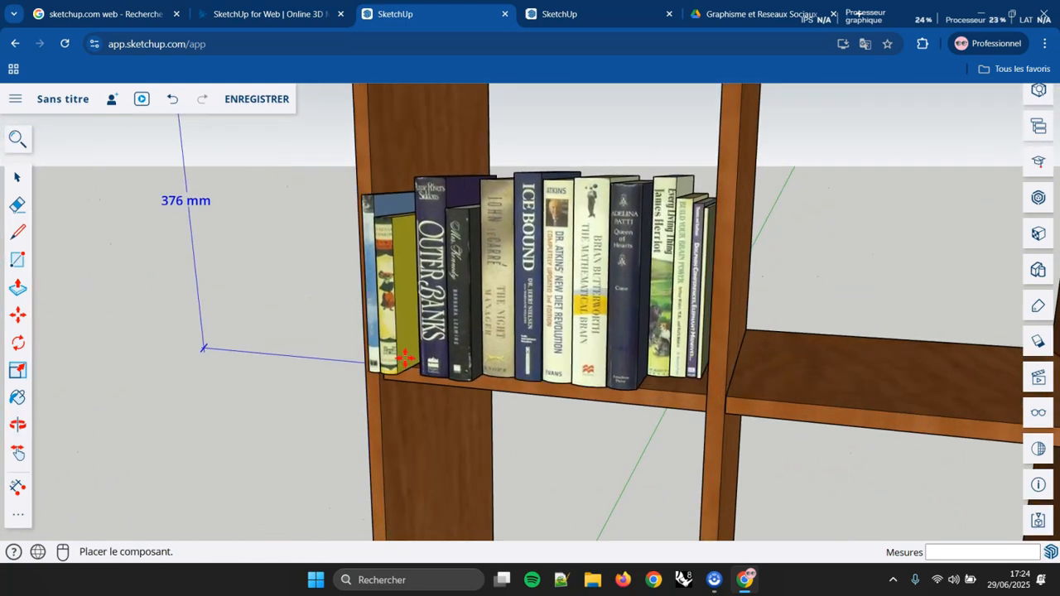
{"action": "middle_click_drag", "start_coordinate": [426, 340], "coordinate": [439, 336]}
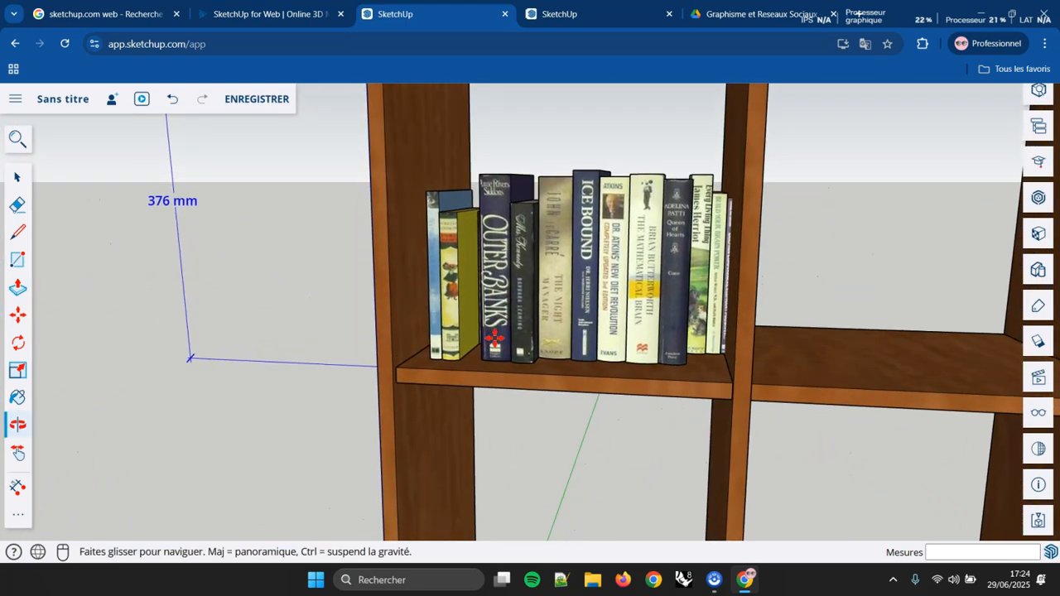
{"action": "scroll", "coordinate": [440, 336], "scroll_direction": "down", "scroll_amount": 3}
{"action": "middle_click_drag", "start_coordinate": [648, 329], "coordinate": [509, 311]}
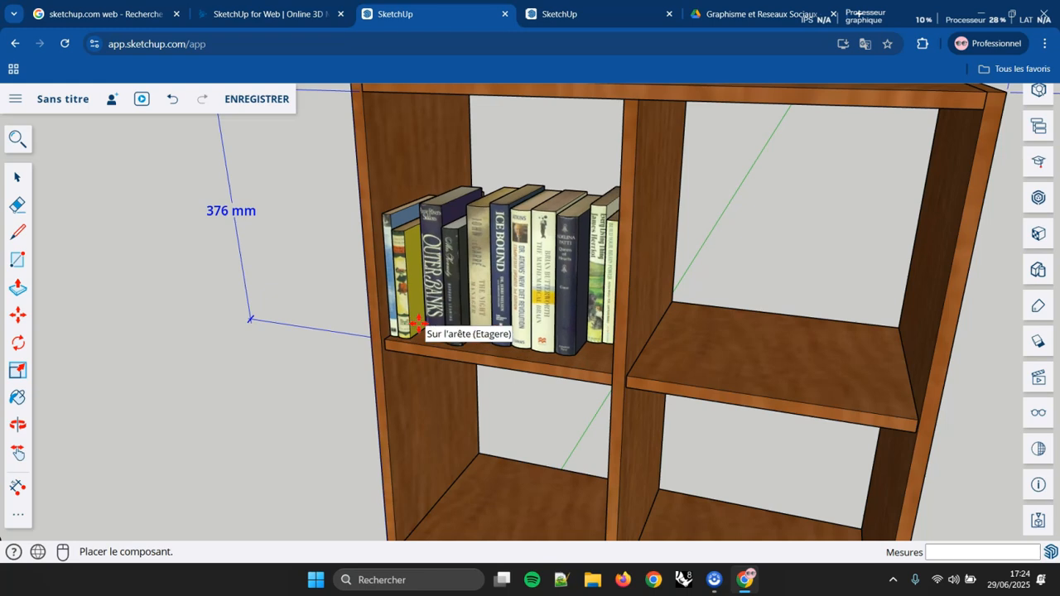
{"action": "scroll", "coordinate": [416, 323], "scroll_direction": "up", "scroll_amount": 2}
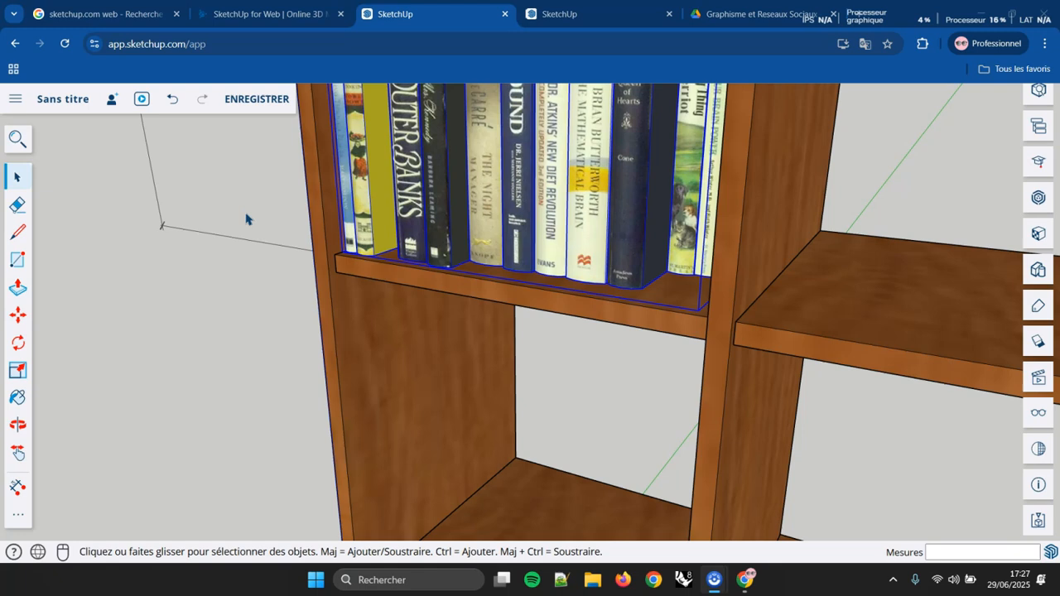
{"action": "left_click", "coordinate": [246, 219]}
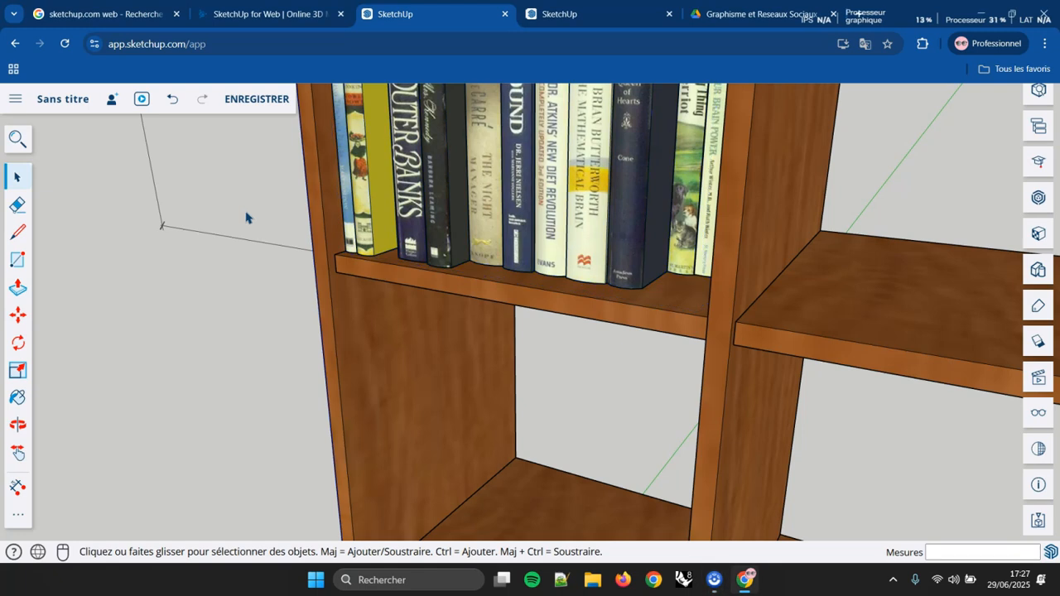
- Copy the row of books into the upper-right compartment, using the matching front-left shelf corners as reference points
{"action": "left_click", "coordinate": [401, 214]}
{"action": "middle_click_drag", "start_coordinate": [401, 214], "coordinate": [180, 218]}
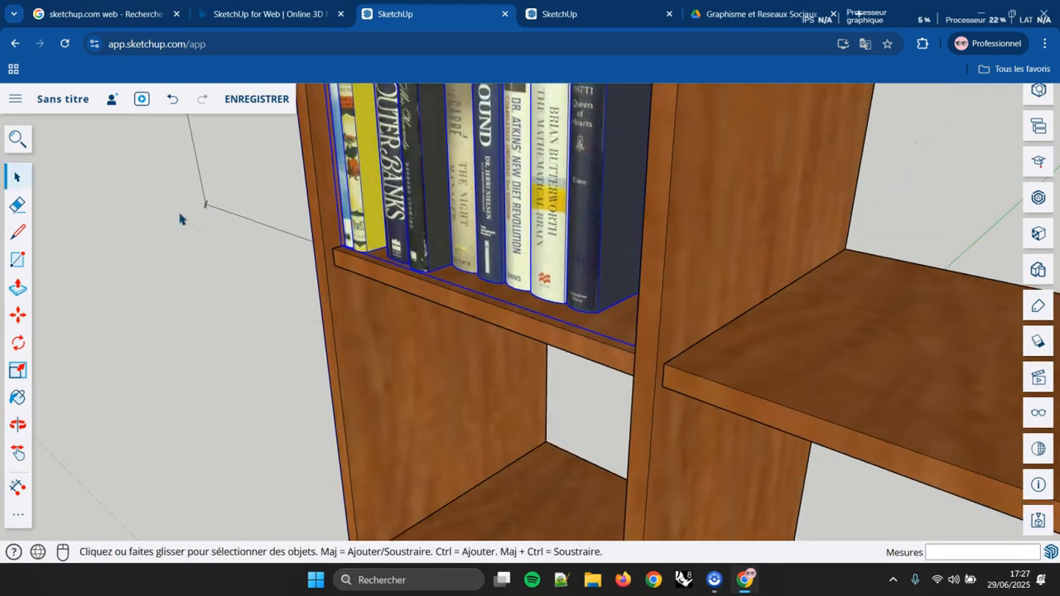
{"action": "left_click", "coordinate": [13, 315]}
{"action": "scroll", "coordinate": [280, 250], "scroll_direction": "up", "scroll_amount": 5}
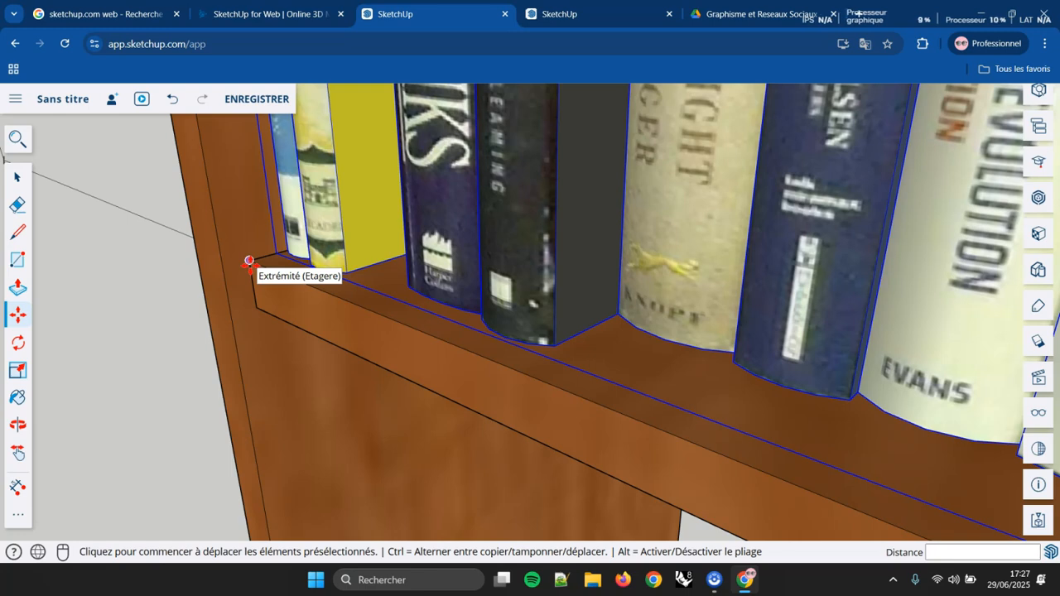
{"action": "left_click", "coordinate": [250, 261]}
{"action": "scroll", "coordinate": [256, 334], "scroll_direction": "down", "scroll_amount": 5}
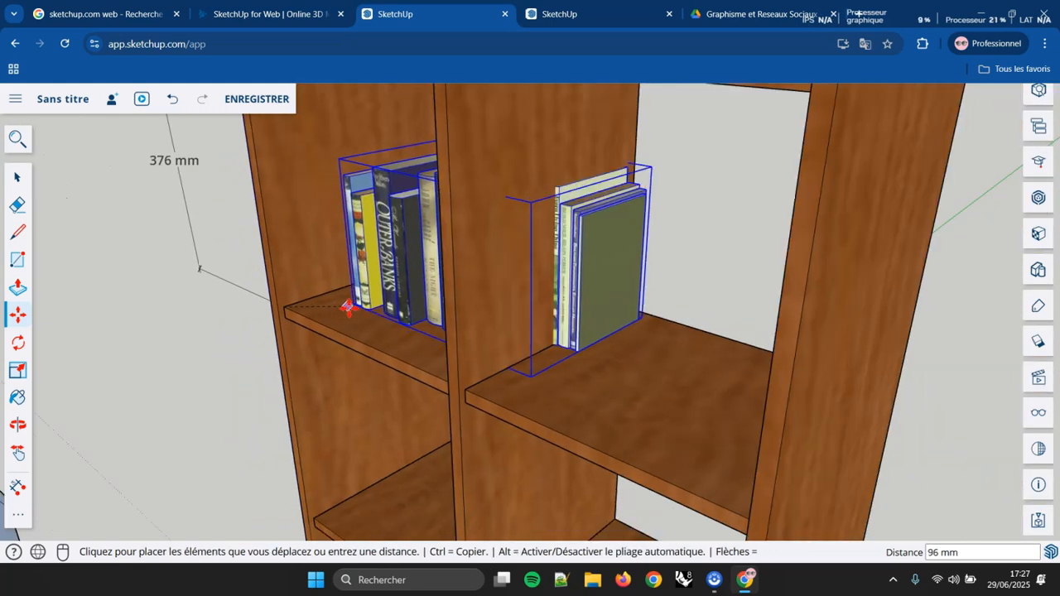
{"action": "scroll", "coordinate": [413, 331], "scroll_direction": "up", "scroll_amount": 3}
{"action": "middle_click_drag", "start_coordinate": [504, 367], "coordinate": [496, 303]}
{"action": "scroll", "coordinate": [481, 312], "scroll_direction": "up", "scroll_amount": 3}
{"action": "scroll", "coordinate": [504, 298], "scroll_direction": "up", "scroll_amount": 3}
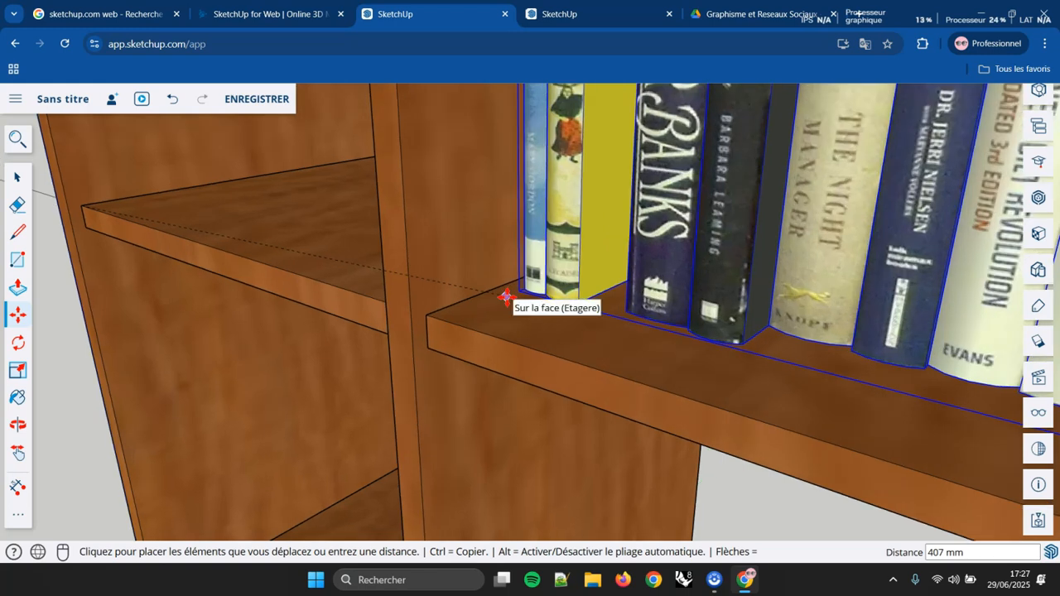
{"action": "key", "text": "ctrl"}
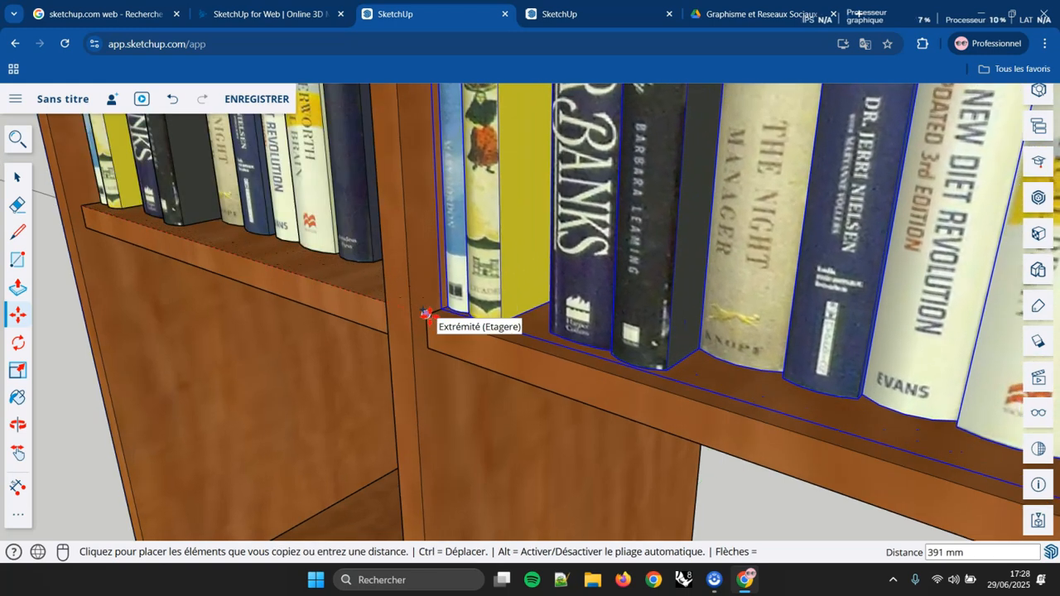
{"action": "left_click", "coordinate": [431, 321]}
{"action": "key", "text": "space"}
- Copy both upper rows of books down to the middle compartments, from shelf corner to matching shelf corner
{"action": "scroll", "coordinate": [431, 321], "scroll_direction": "down", "scroll_amount": 5}
{"action": "middle_click_drag", "start_coordinate": [432, 321], "coordinate": [386, 228]}
{"action": "scroll", "coordinate": [426, 257], "scroll_direction": "down", "scroll_amount": 2}
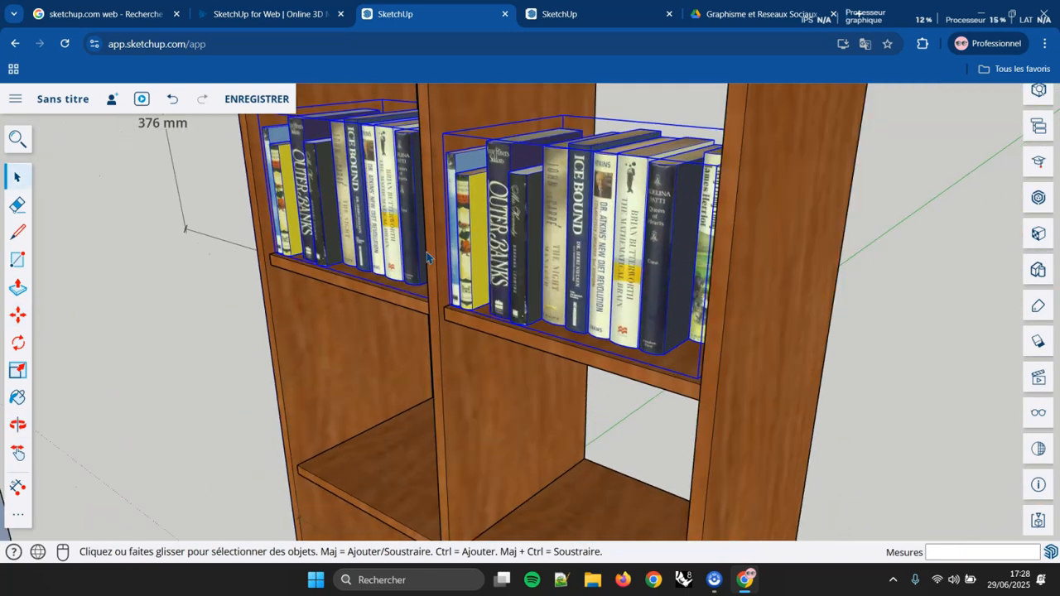
{"action": "key", "text": "m"}
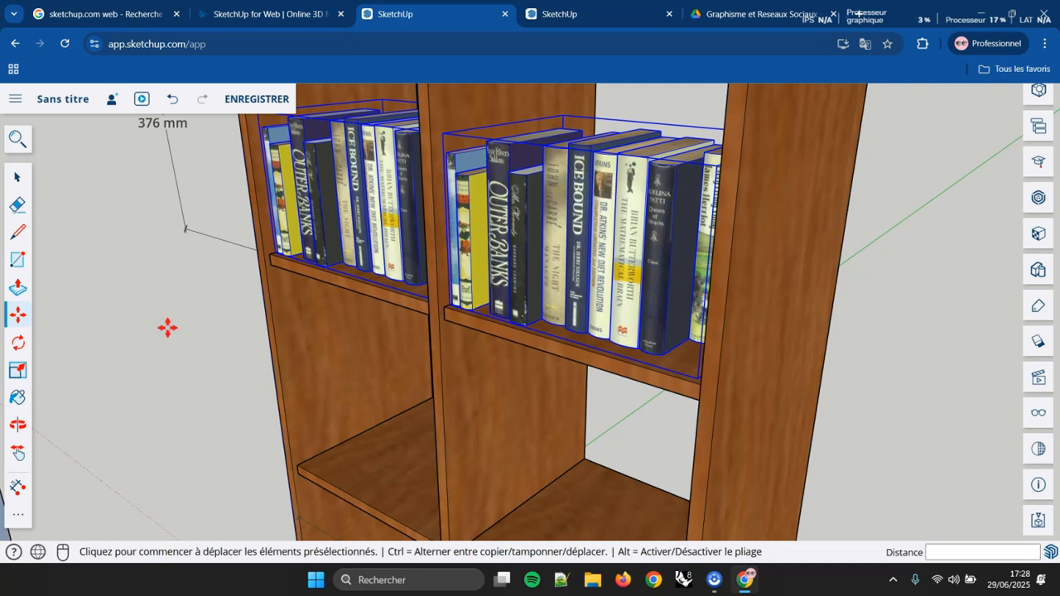
{"action": "scroll", "coordinate": [301, 281], "scroll_direction": "up", "scroll_amount": 3}
{"action": "middle_click_drag", "start_coordinate": [301, 282], "coordinate": [359, 193]}
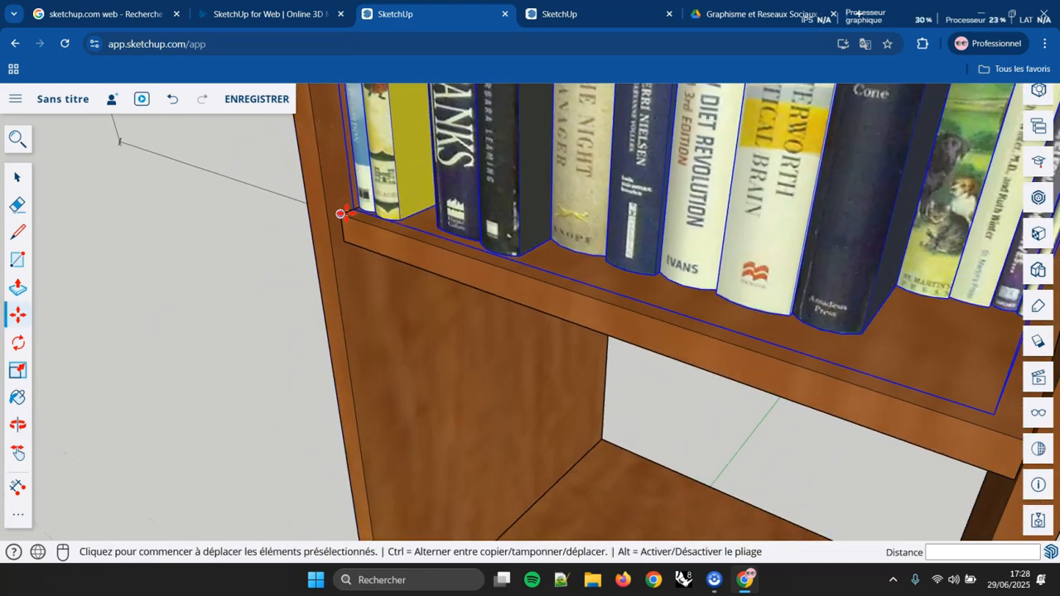
{"action": "left_click", "coordinate": [345, 213]}
{"action": "scroll", "coordinate": [370, 259], "scroll_direction": "down", "scroll_amount": 5}
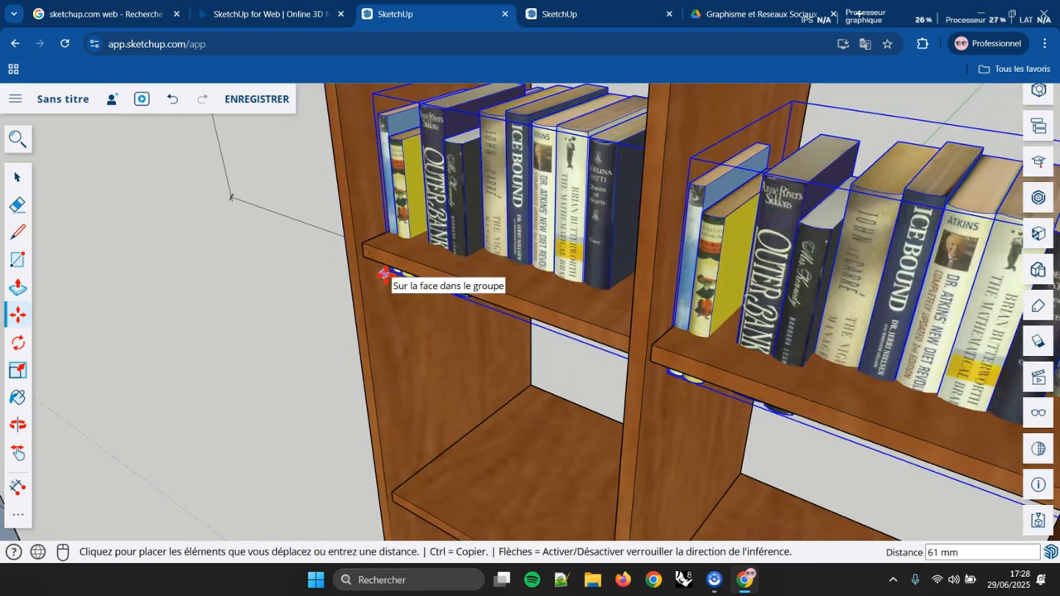
{"action": "scroll", "coordinate": [414, 308], "scroll_direction": "down", "scroll_amount": 4}
{"action": "scroll", "coordinate": [419, 314], "scroll_direction": "up", "scroll_amount": 8}
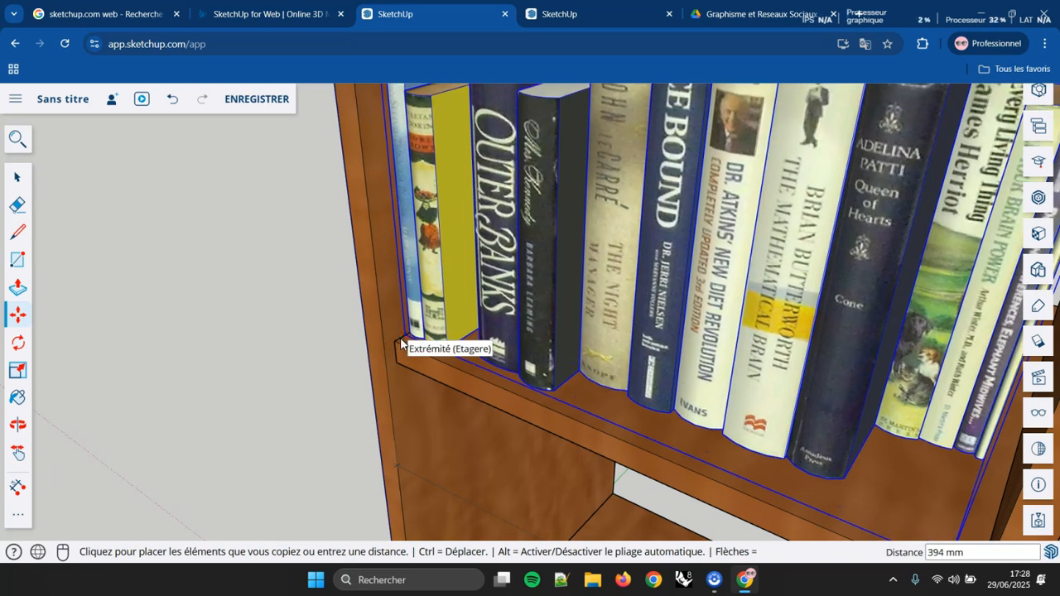
{"action": "left_click", "coordinate": [401, 342]}
{"action": "key", "text": "space"}
- Copy the two middle rows of books straight down into the lowest compartments at the matching shelf corner, and clear the selection
{"action": "scroll", "coordinate": [401, 341], "scroll_direction": "down", "scroll_amount": 6}
{"action": "scroll", "coordinate": [424, 278], "scroll_direction": "up", "scroll_amount": 3}
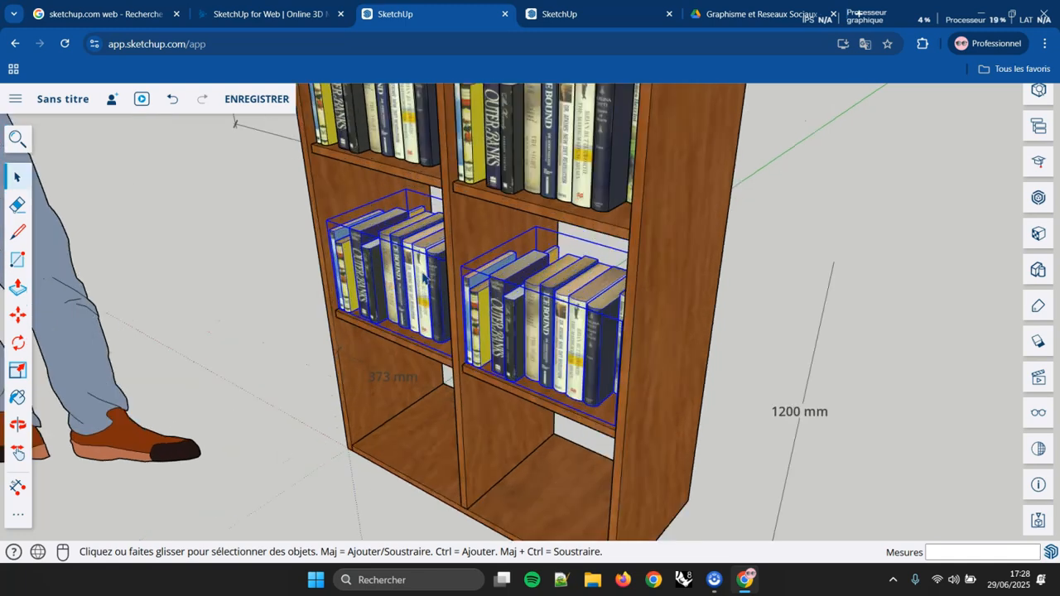
{"action": "scroll", "coordinate": [424, 278], "scroll_direction": "up", "scroll_amount": 2}
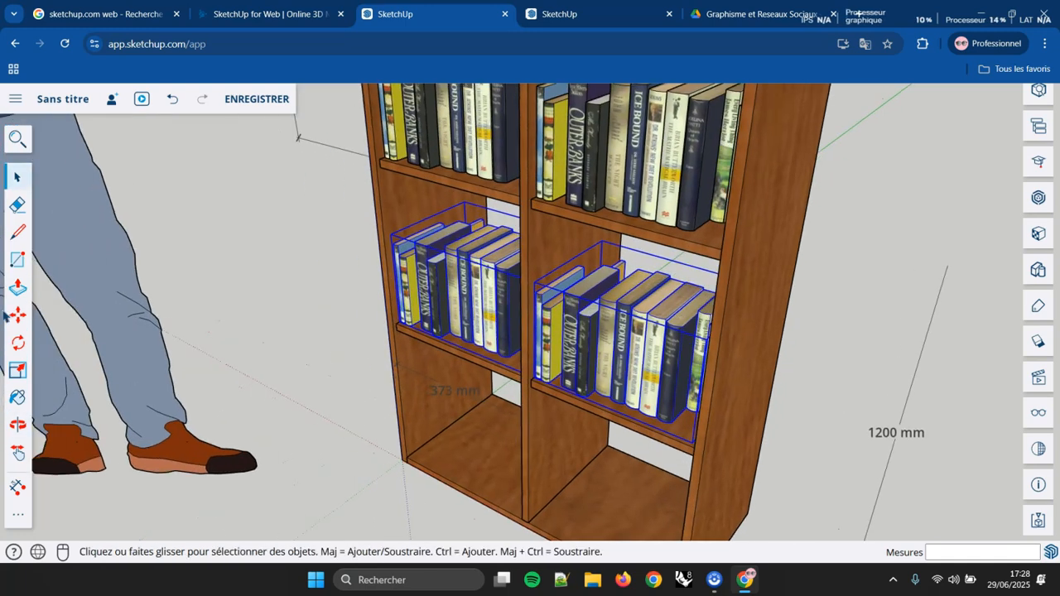
{"action": "left_click", "coordinate": [15, 315]}
{"action": "scroll", "coordinate": [253, 363], "scroll_direction": "up", "scroll_amount": 4}
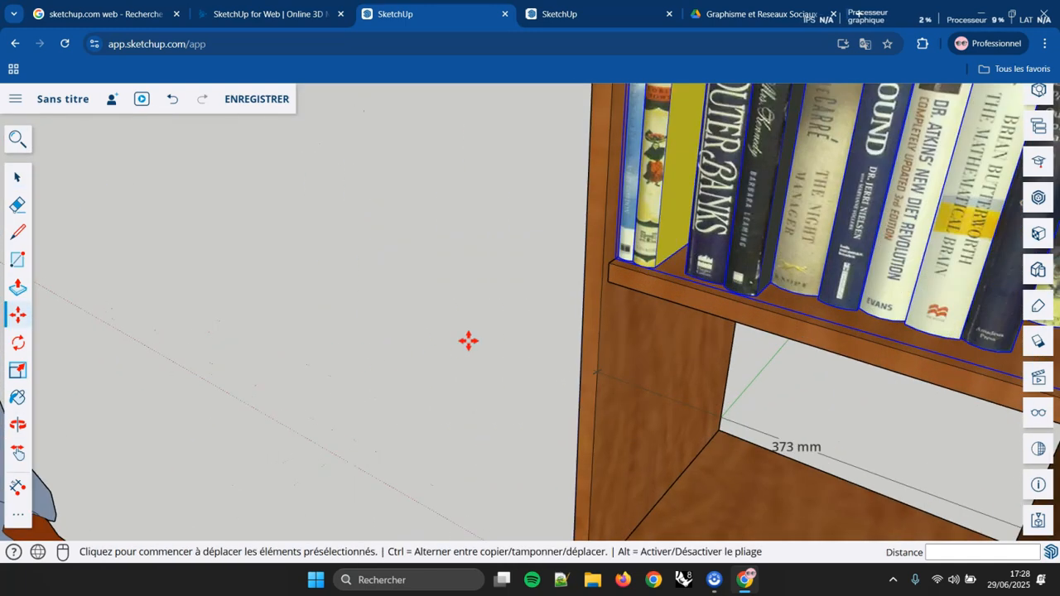
{"action": "left_click", "coordinate": [608, 263]}
{"action": "scroll", "coordinate": [634, 331], "scroll_direction": "down", "scroll_amount": 3}
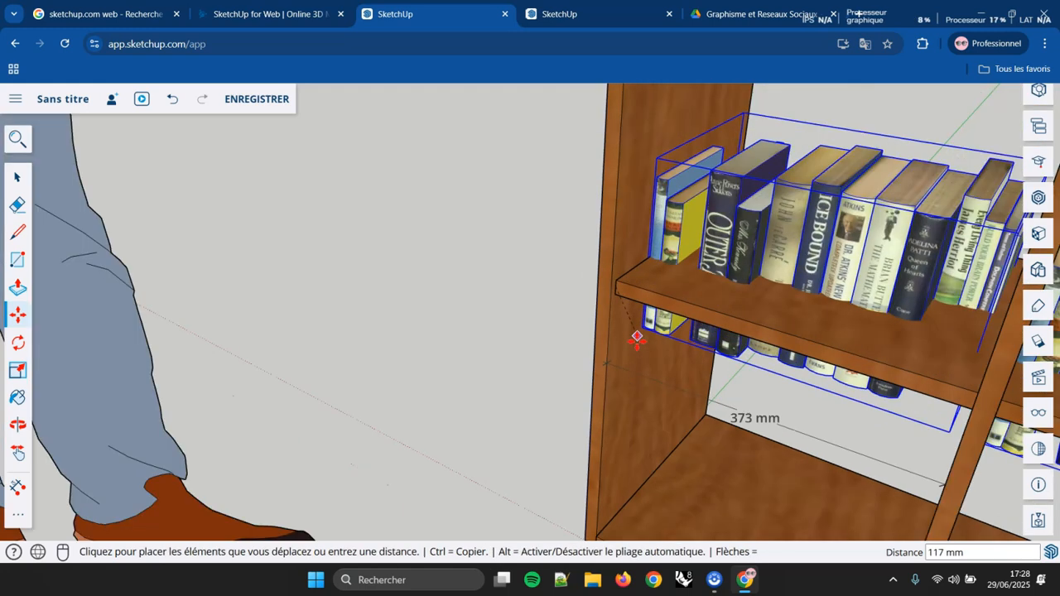
{"action": "key", "text": "ctrl"}
{"action": "scroll", "coordinate": [630, 357], "scroll_direction": "down", "scroll_amount": 5}
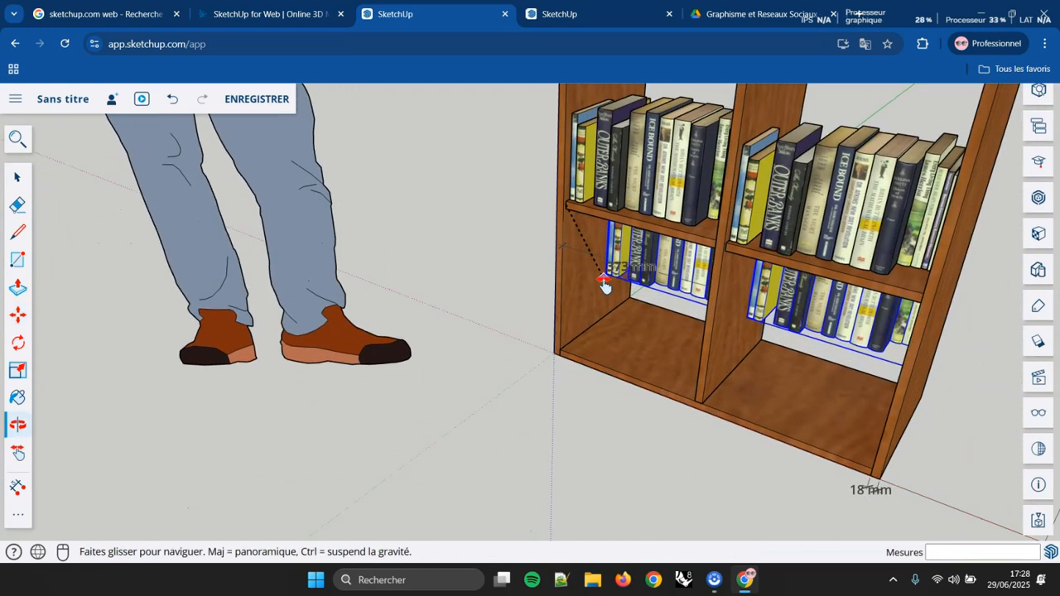
{"action": "scroll", "coordinate": [583, 290], "scroll_direction": "up", "scroll_amount": 5}
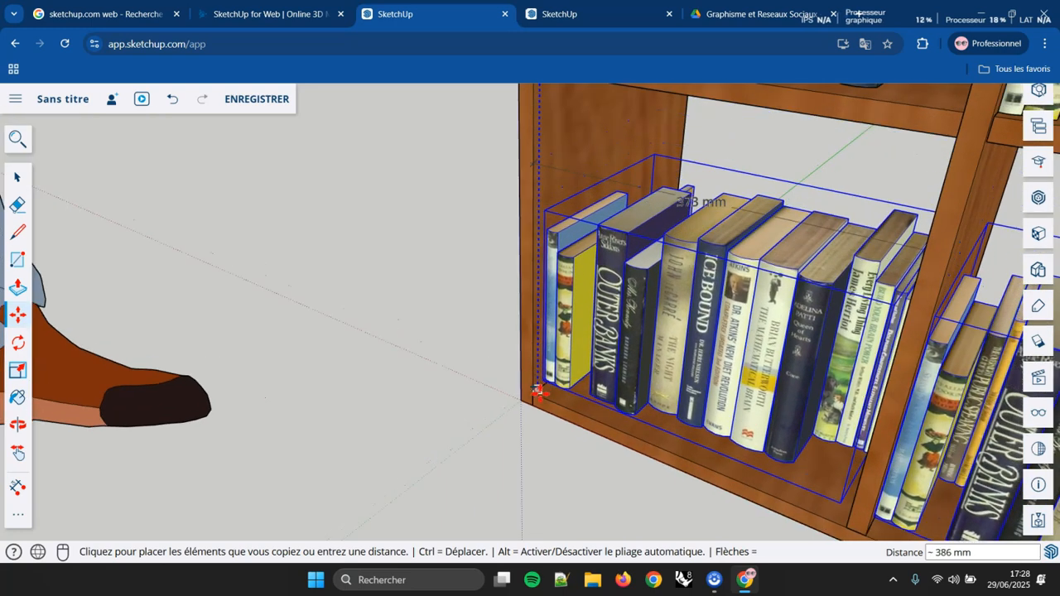
{"action": "left_click", "coordinate": [539, 394]}
{"action": "key", "text": "space"}
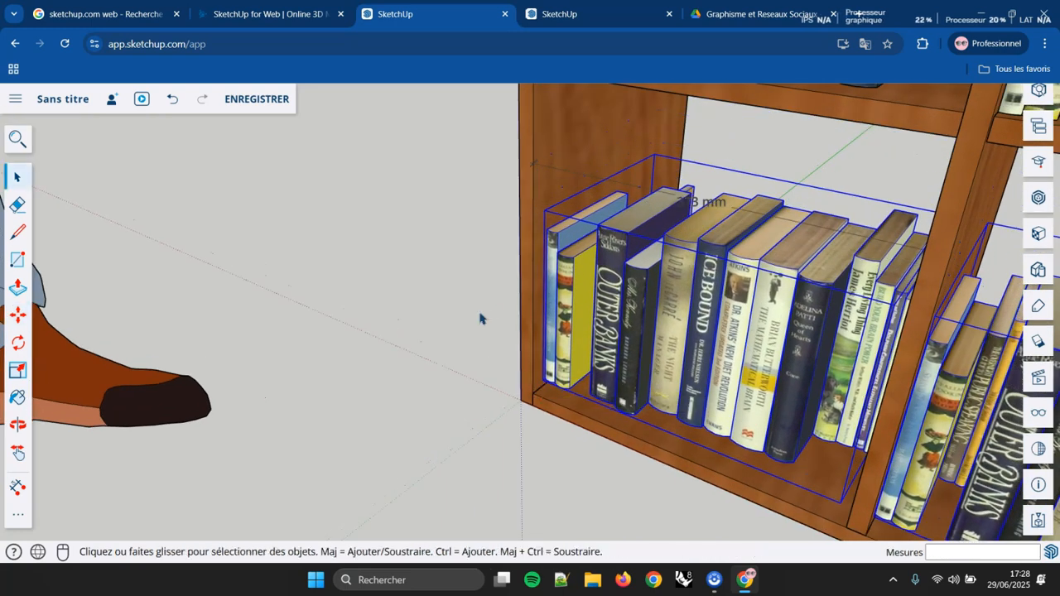
{"action": "scroll", "coordinate": [481, 315], "scroll_direction": "down", "scroll_amount": 5}
{"action": "mouse_move", "coordinate": [481, 312]}
{"action": "middle_mouse_down"}
{"action": "mouse_move", "coordinate": [478, 346]}
{"action": "mouse_move", "coordinate": [466, 315]}
{"action": "middle_mouse_up"}
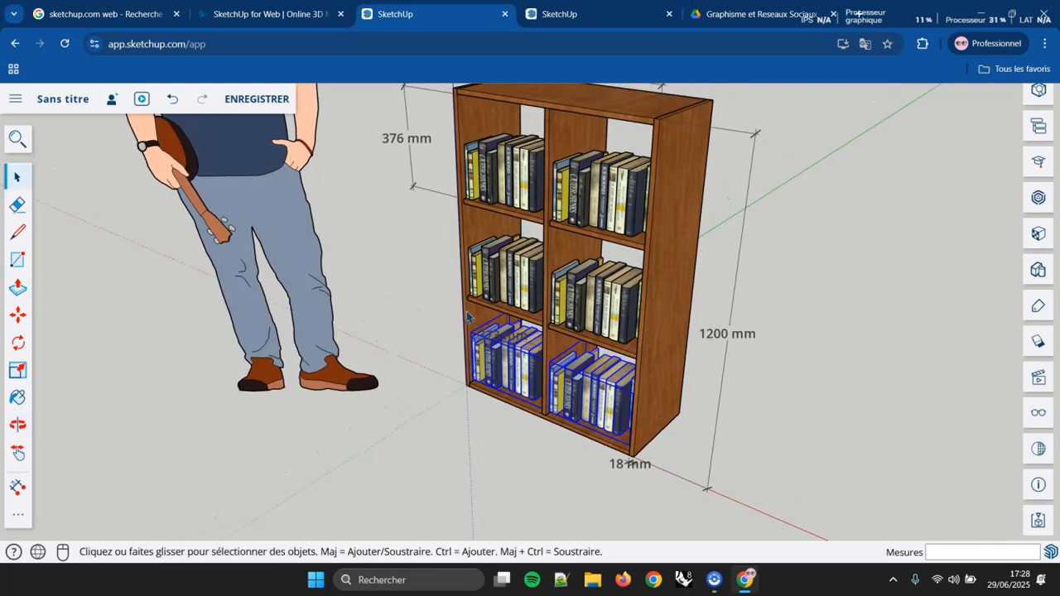
{"action": "middle_click_drag", "start_coordinate": [753, 222], "coordinate": [765, 202]}
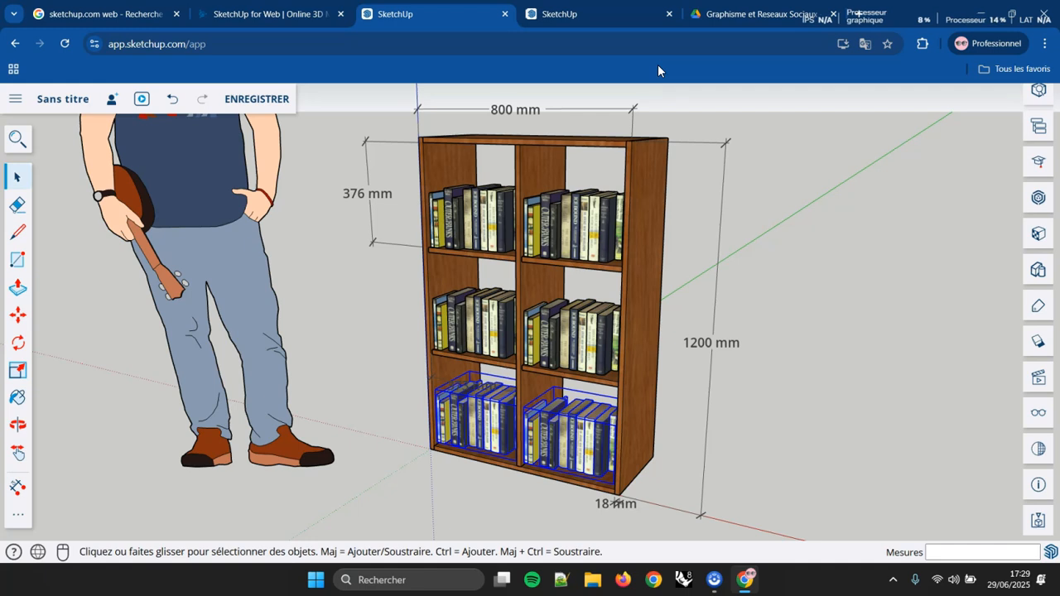
{"action": "left_click", "coordinate": [384, 303]}
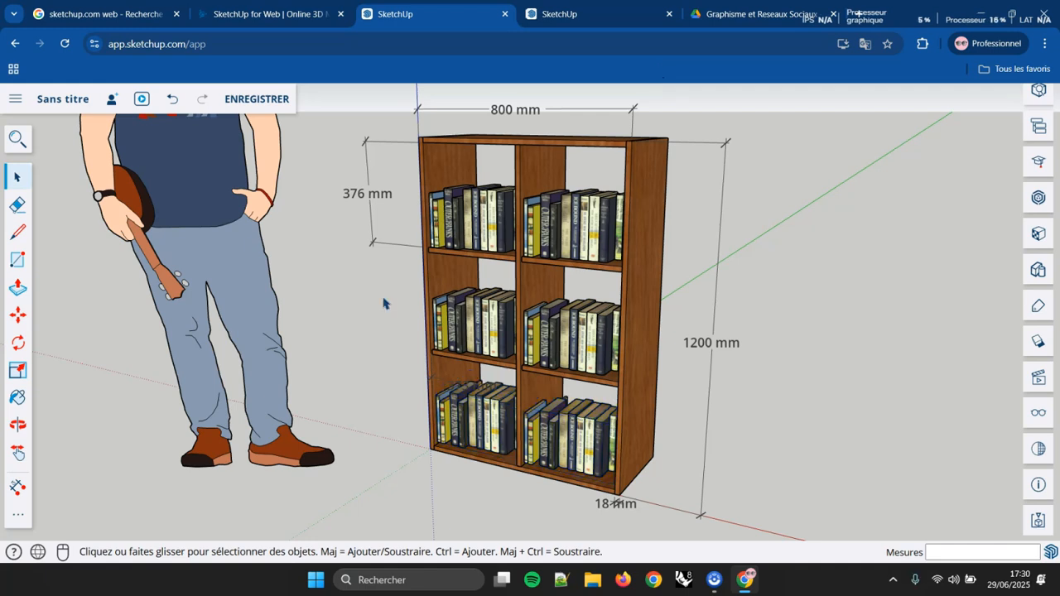
- Delete the standing human figure beside the bookcase
{"action": "scroll", "coordinate": [383, 303], "scroll_direction": "down", "scroll_amount": 5}
{"action": "middle_click_drag", "start_coordinate": [375, 273], "coordinate": [395, 328], "text": "shift"}
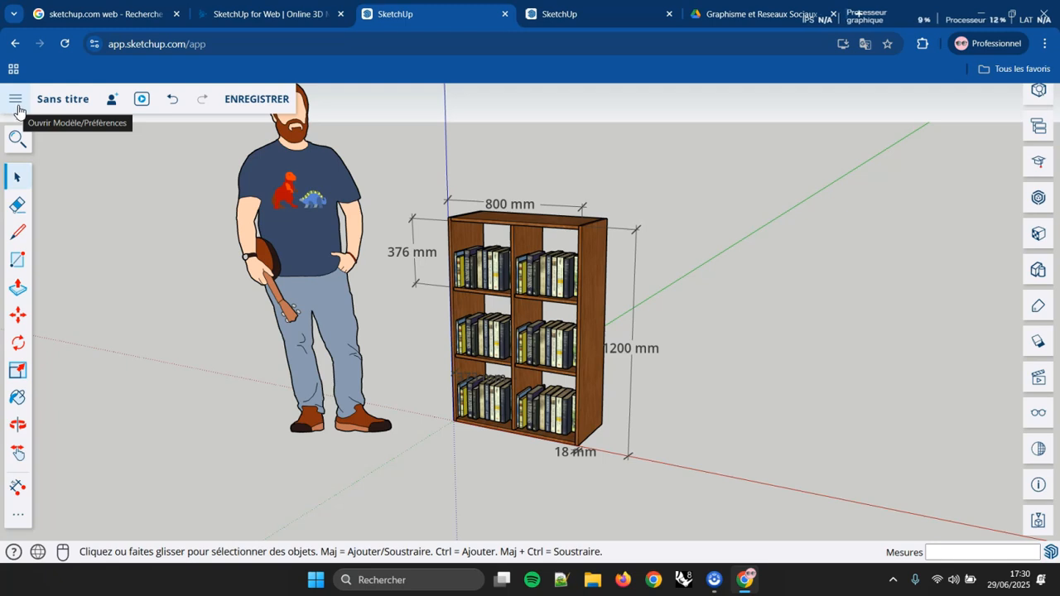
{"action": "left_click", "coordinate": [327, 203]}
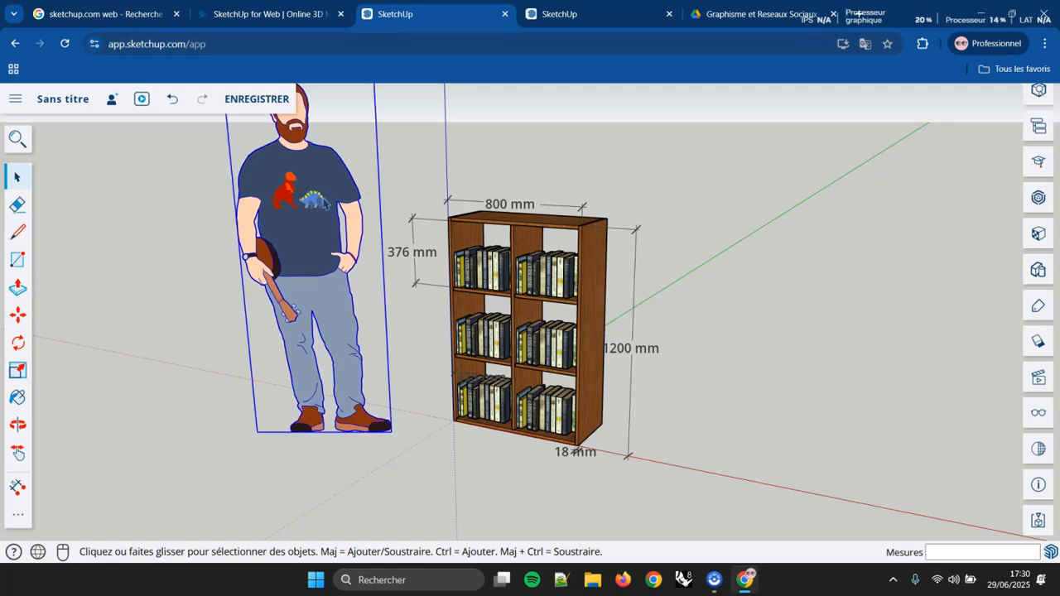
{"action": "key", "text": "Delete"}
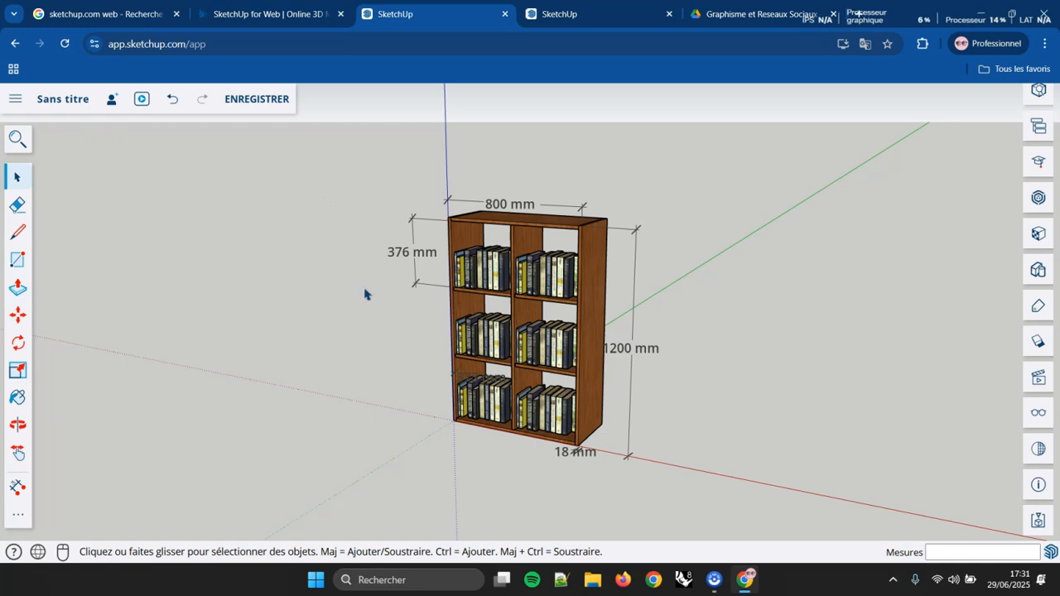
- Start a PNG download of the model and set the image size to 1080 px wide by 1350 px high
{"action": "left_click", "coordinate": [14, 101]}
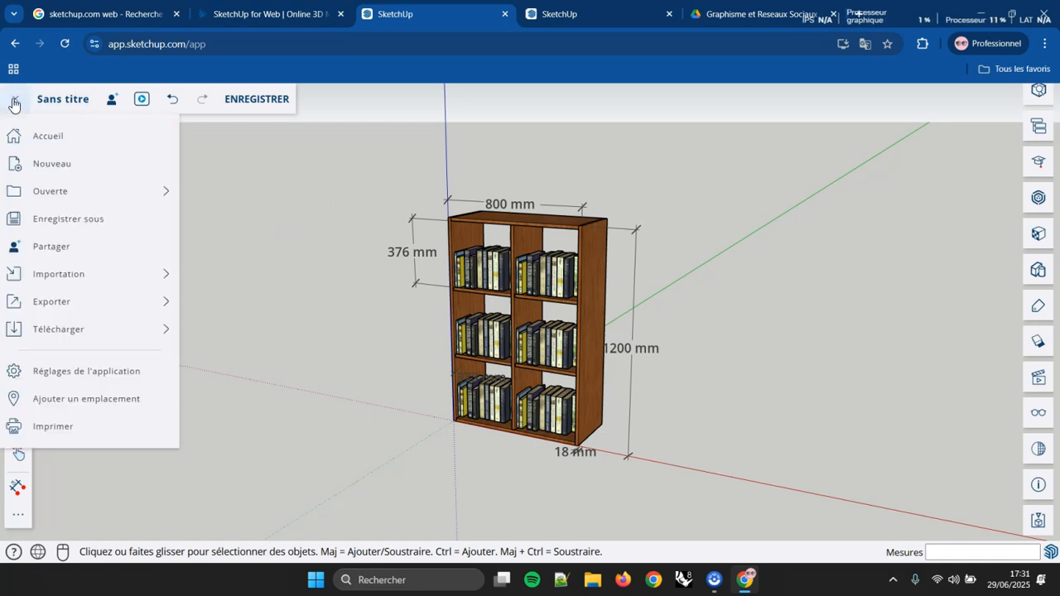
{"action": "mouse_move", "coordinate": [71, 335]}
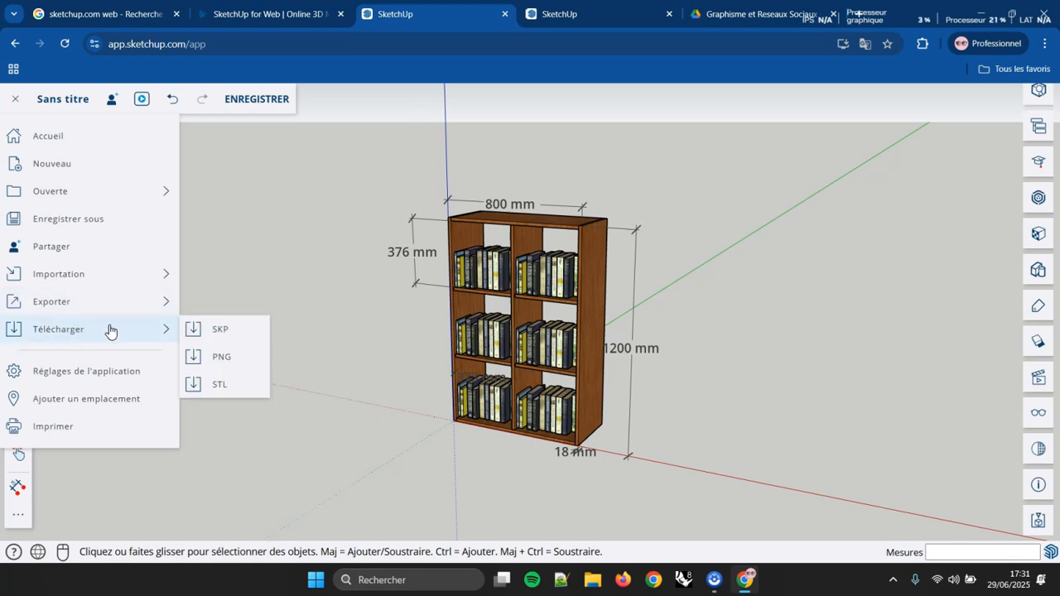
{"action": "left_click", "coordinate": [244, 359]}
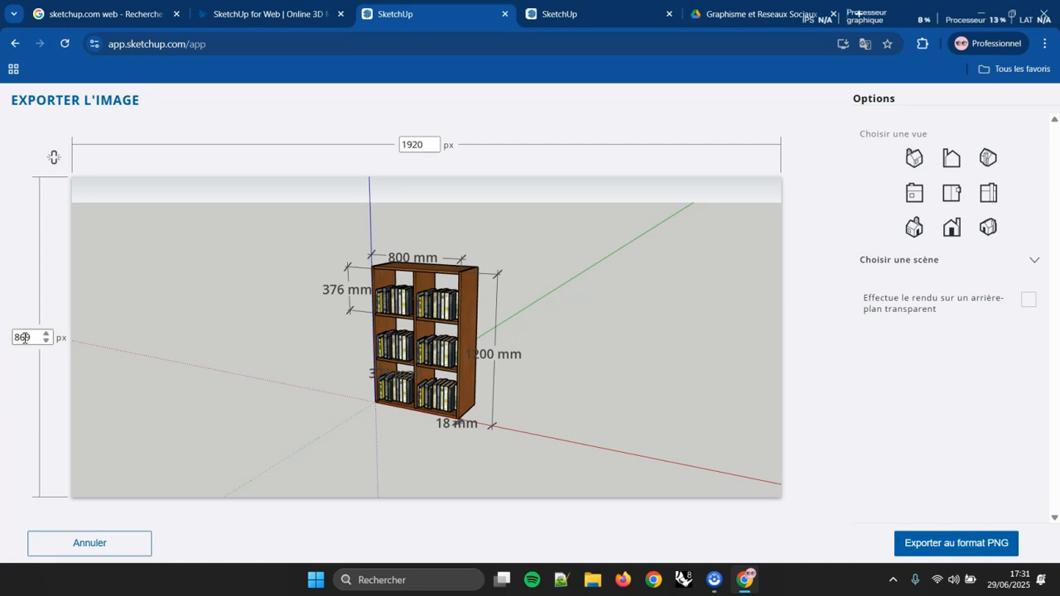
{"action": "left_click_drag", "start_coordinate": [32, 336], "coordinate": [19, 337]}
{"action": "type", "text": "1350"}
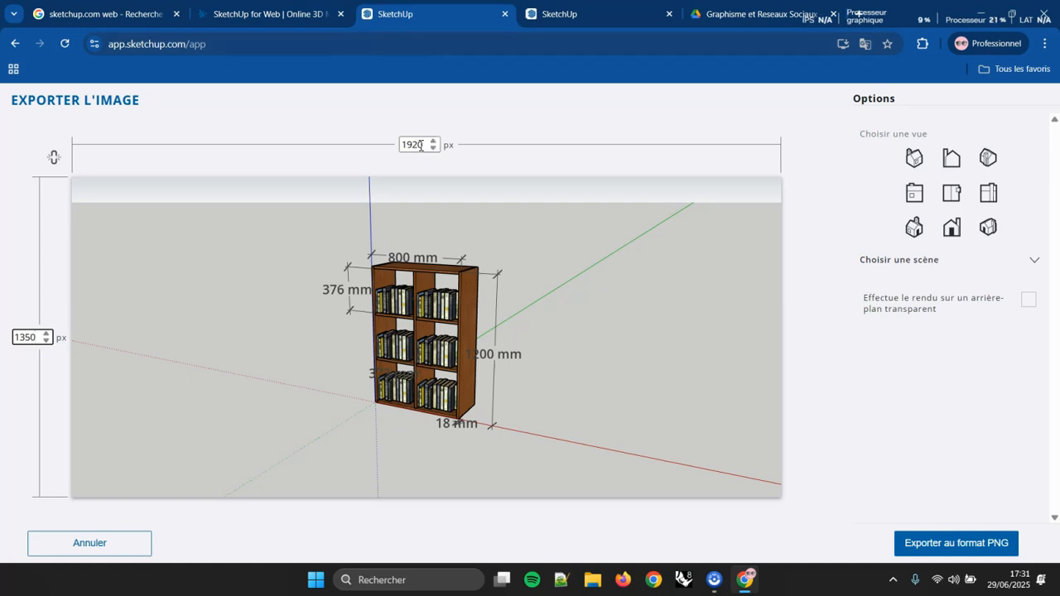
{"action": "left_click", "coordinate": [422, 145]}
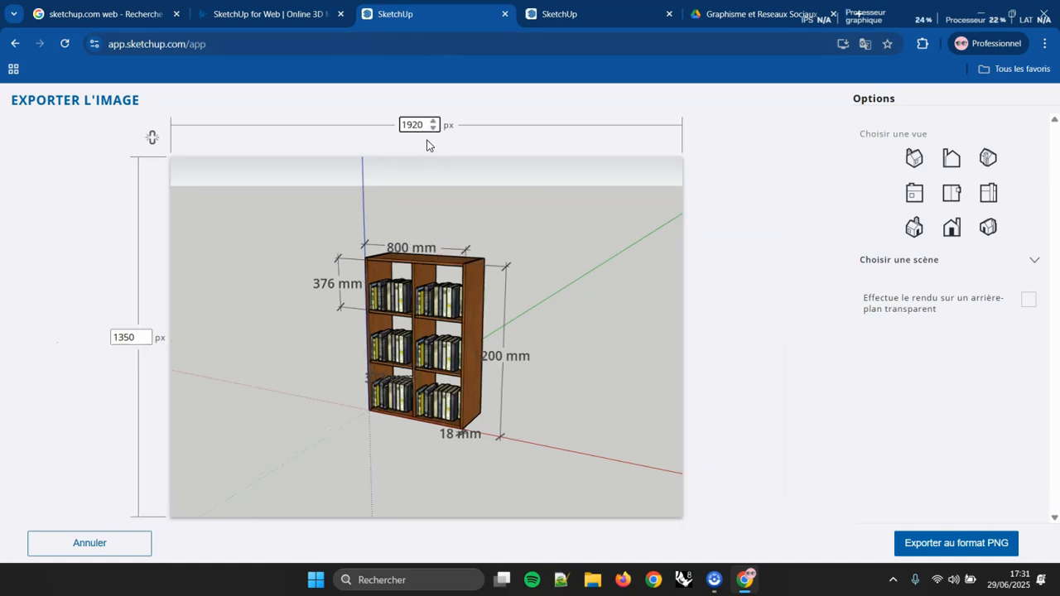
{"action": "key", "text": "BackSpace"}
{"action": "key", "text": "BackSpace"}
{"action": "type", "text": "10"}
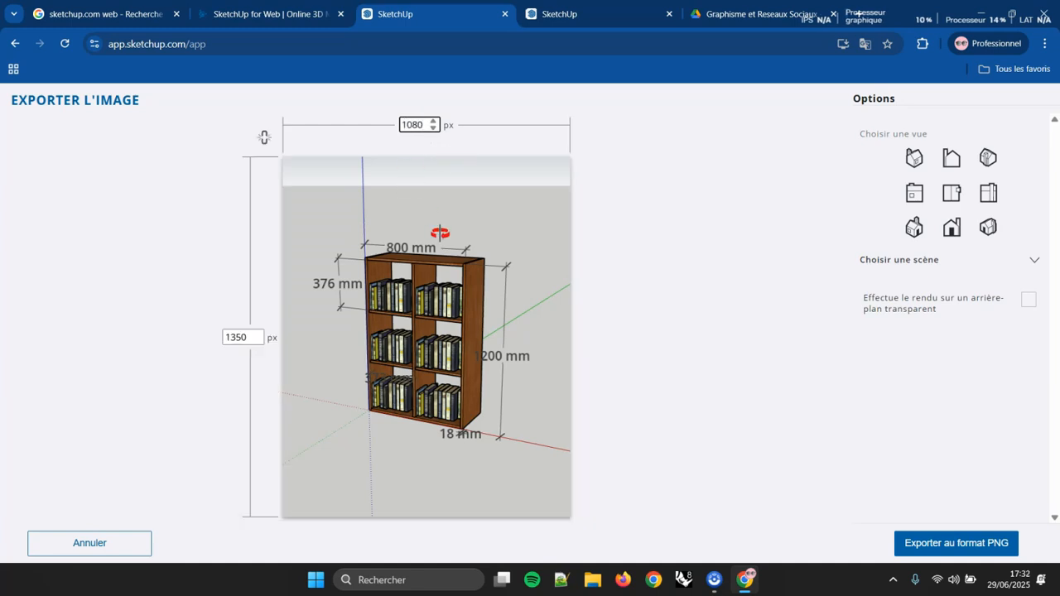
- Orbit the export preview to an angled view of the bookcase and enable rendering on a transparent background
{"action": "mouse_move", "coordinate": [552, 346]}
{"action": "left_mouse_down"}
{"action": "mouse_move", "coordinate": [527, 371]}
{"action": "mouse_move", "coordinate": [535, 339]}
{"action": "mouse_move", "coordinate": [547, 348]}
{"action": "mouse_move", "coordinate": [522, 351]}
{"action": "mouse_move", "coordinate": [565, 355]}
{"action": "mouse_move", "coordinate": [538, 342]}
{"action": "left_mouse_up"}
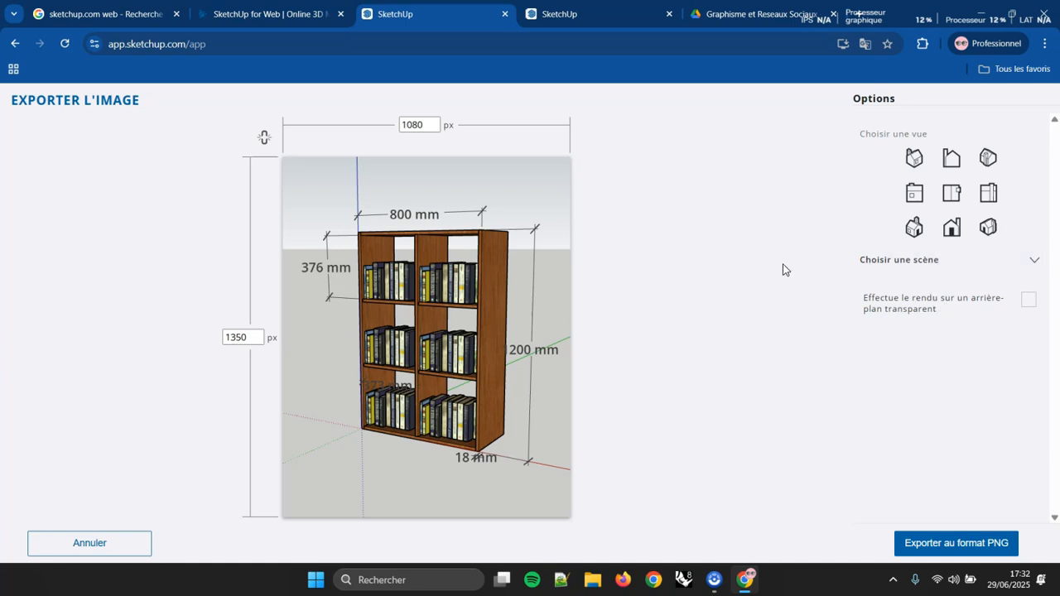
{"action": "left_click", "coordinate": [1029, 301]}
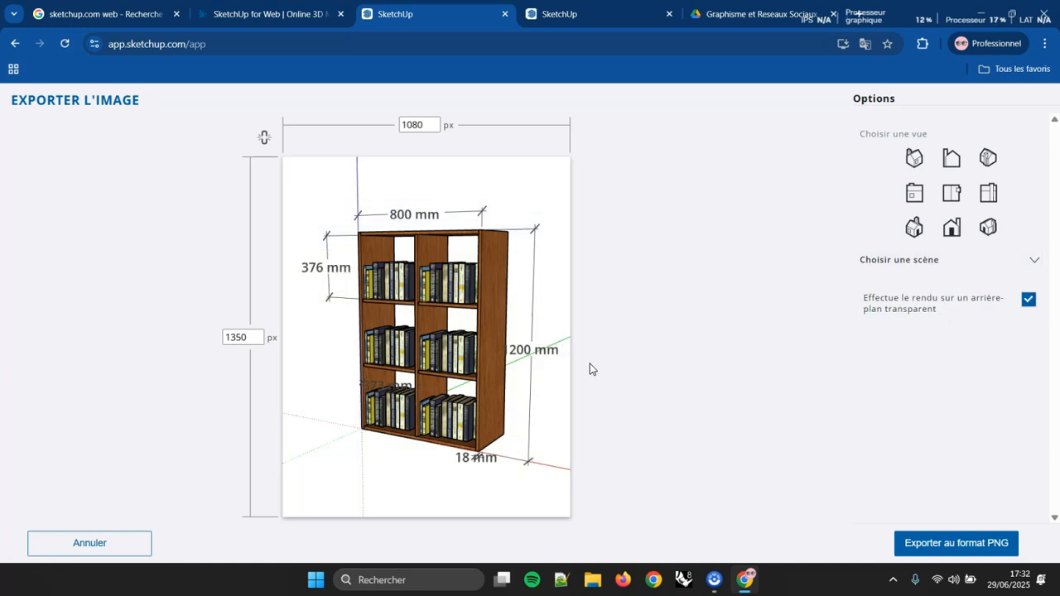
{"action": "middle_click_drag", "start_coordinate": [539, 386], "coordinate": [487, 360]}
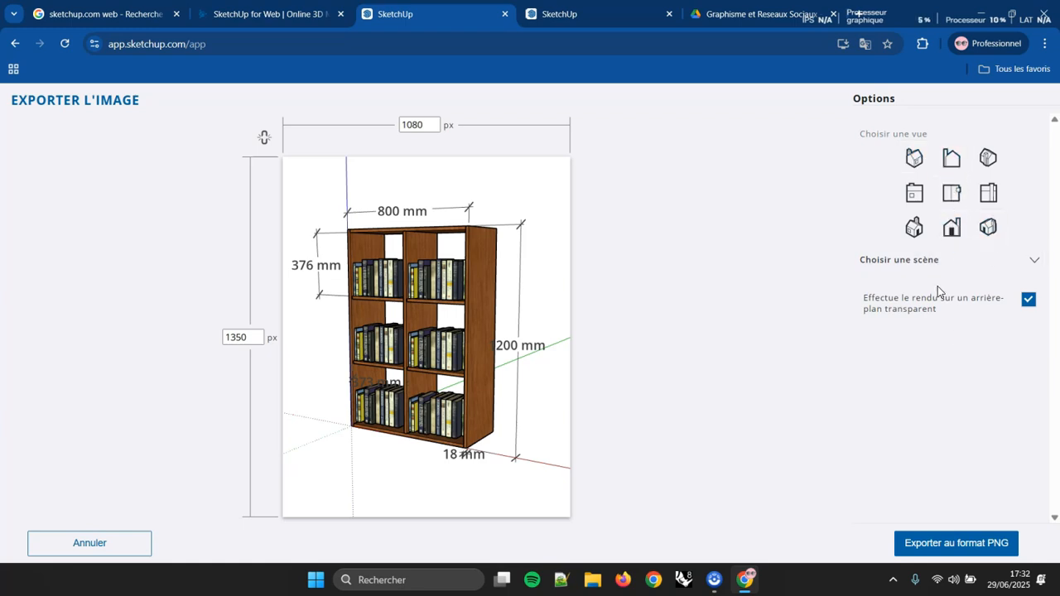
- Reframe the bookcase and its dimensions from the standard front view to a three-quarter view seen slightly from above, and export the PNG
{"action": "left_click", "coordinate": [950, 232]}
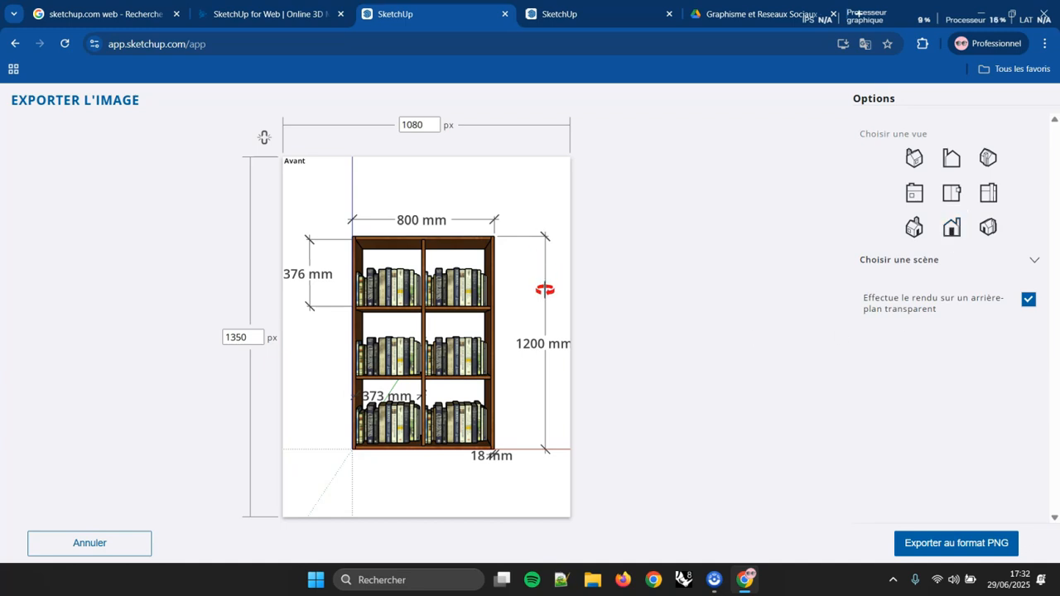
{"action": "left_click_drag", "start_coordinate": [545, 290], "coordinate": [518, 380]}
{"action": "scroll", "coordinate": [505, 373], "scroll_direction": "down", "scroll_amount": 2}
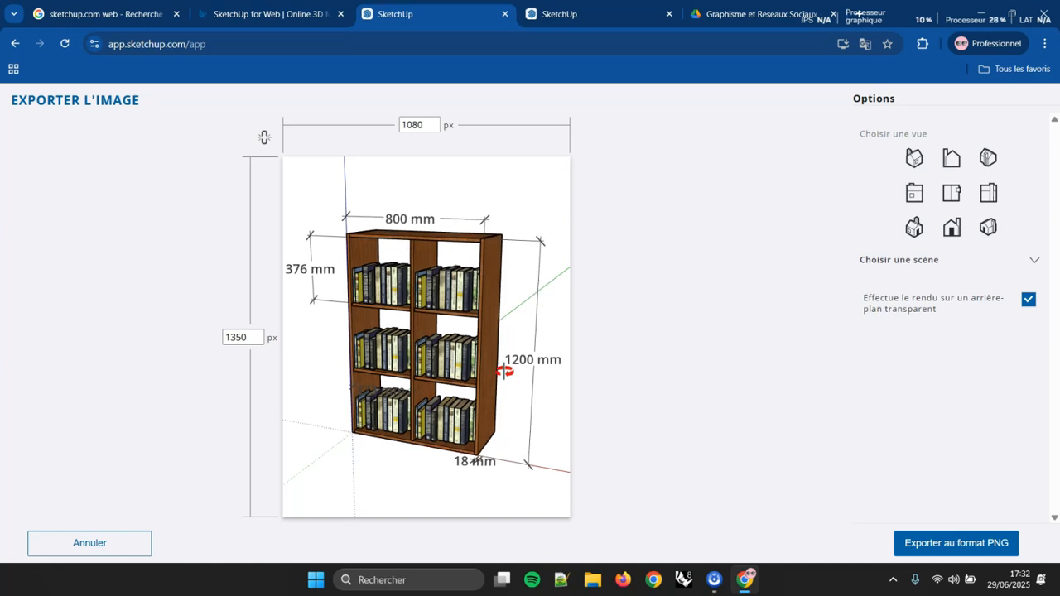
{"action": "scroll", "coordinate": [504, 368], "scroll_direction": "up", "scroll_amount": 1}
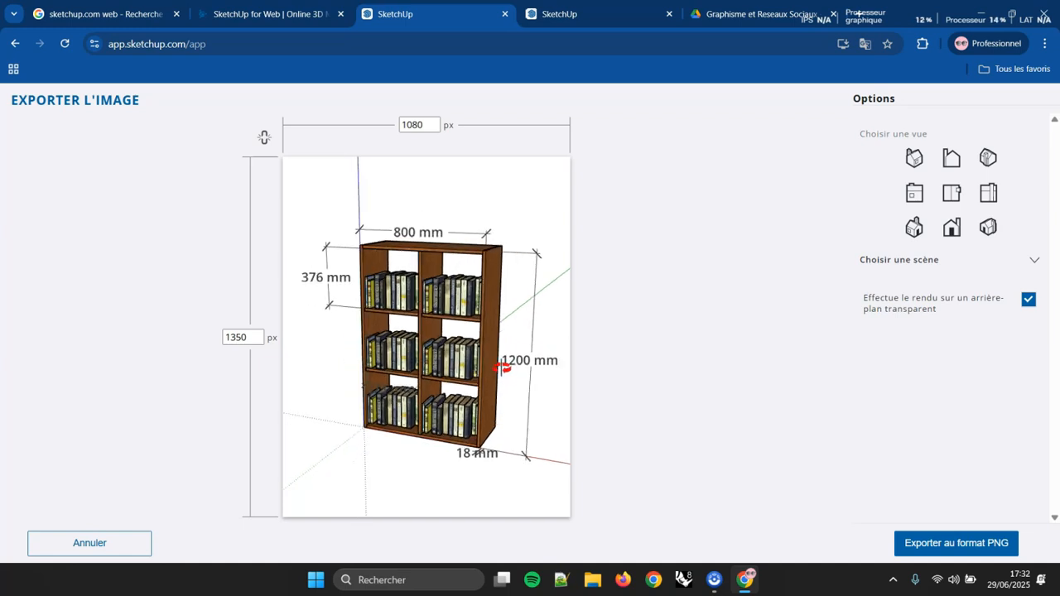
{"action": "left_click", "coordinate": [940, 543]}
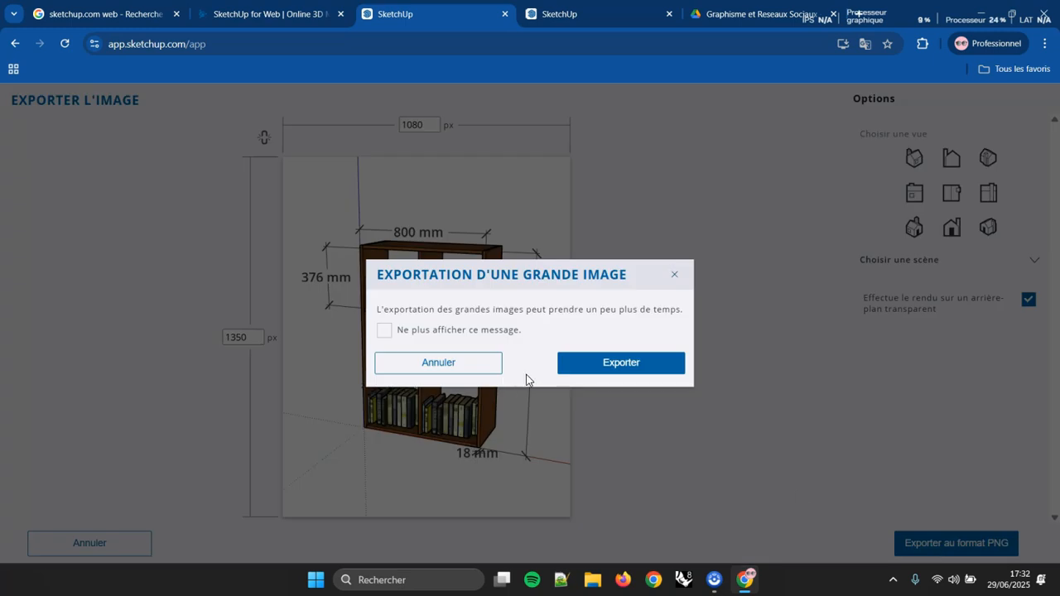
{"action": "left_click", "coordinate": [602, 369]}
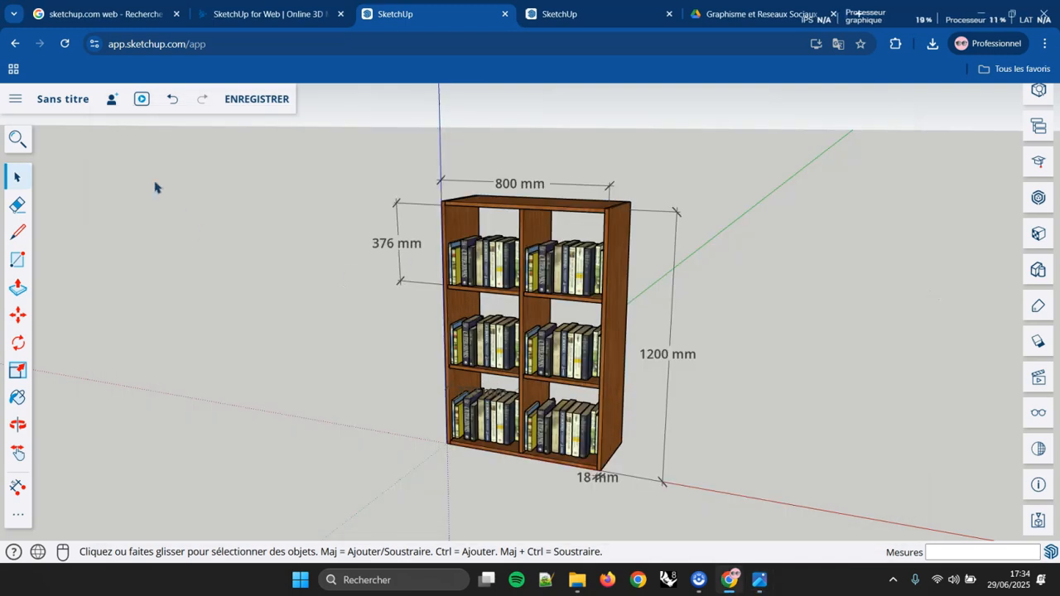
{"action": "key", "text": "ctrl+s"}
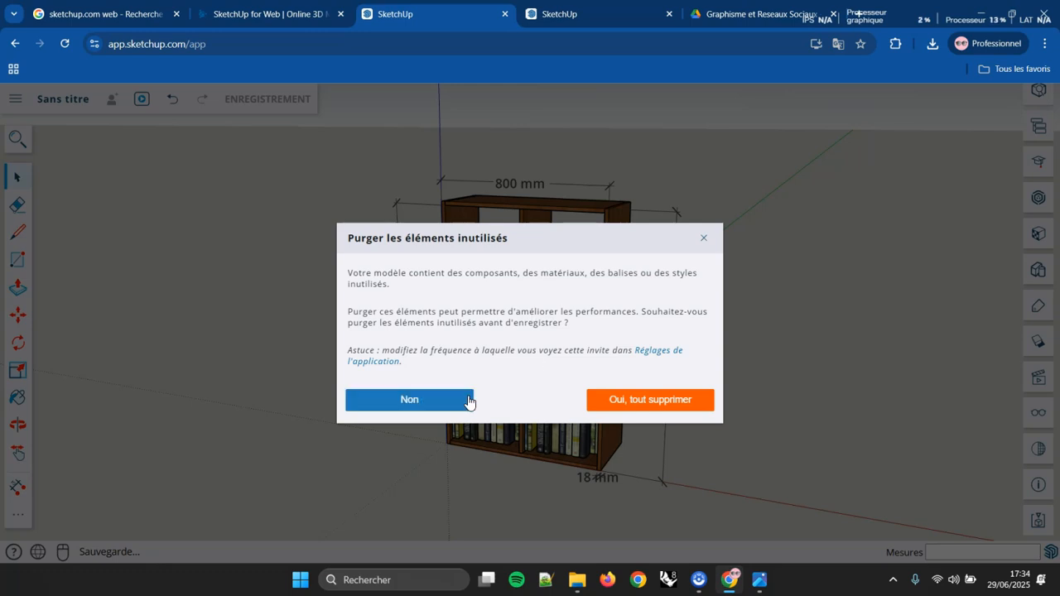
{"action": "left_click", "coordinate": [704, 240]}
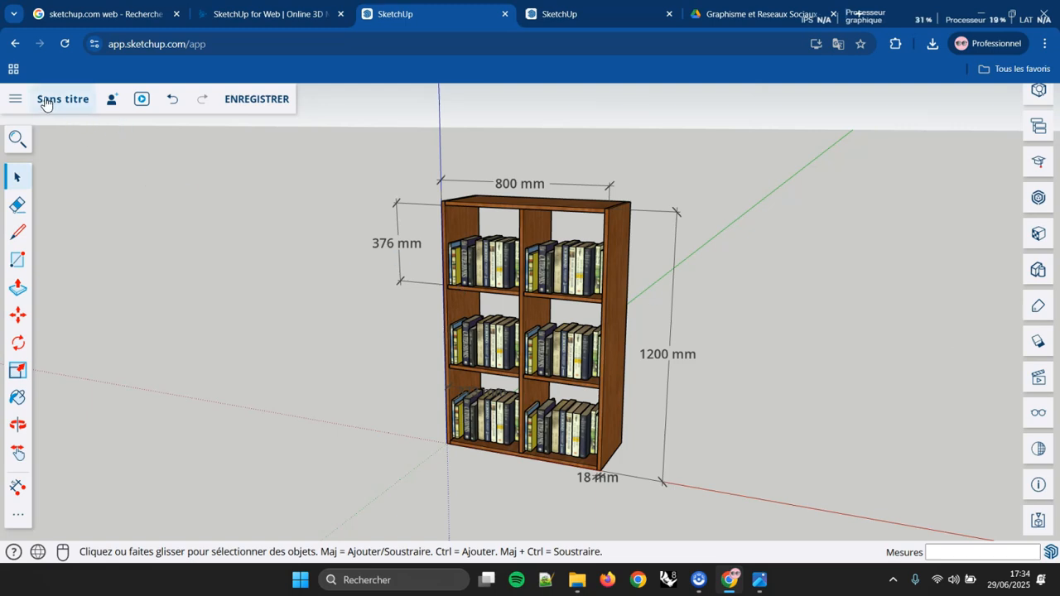
{"action": "key", "text": "ctrl+s"}
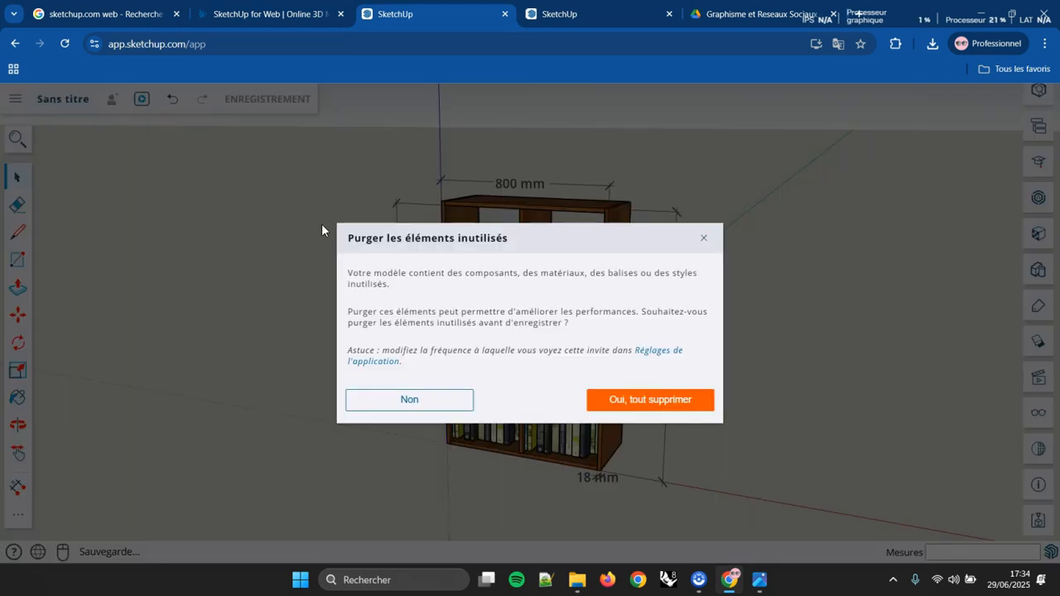
{"action": "key", "text": "Escape"}
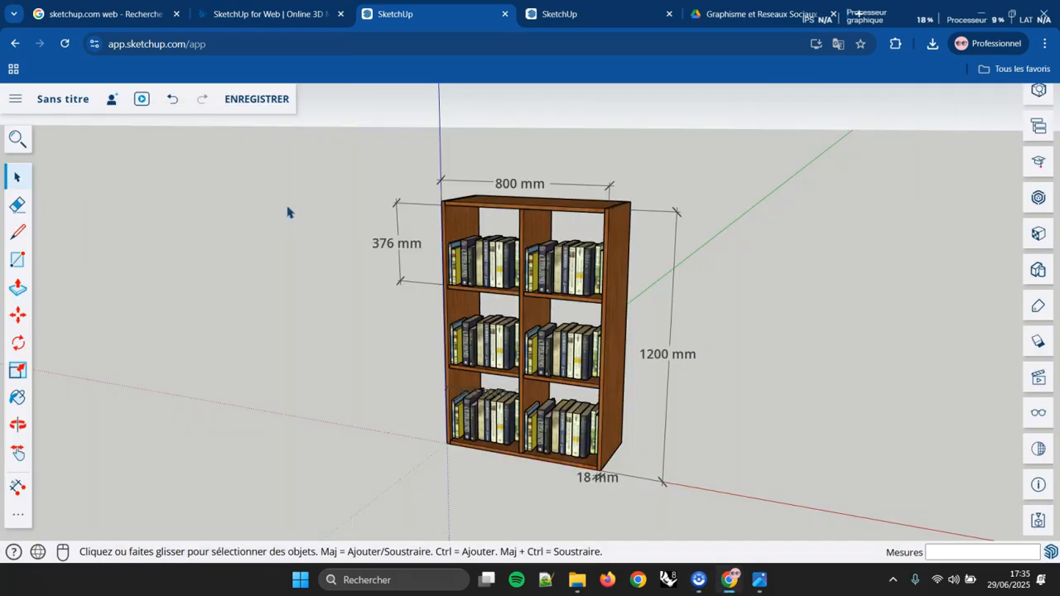
- Purge all unused elements and save the model in the SketchUp project folder as "Premiers Pas Sketchup"
{"action": "left_click", "coordinate": [72, 105]}
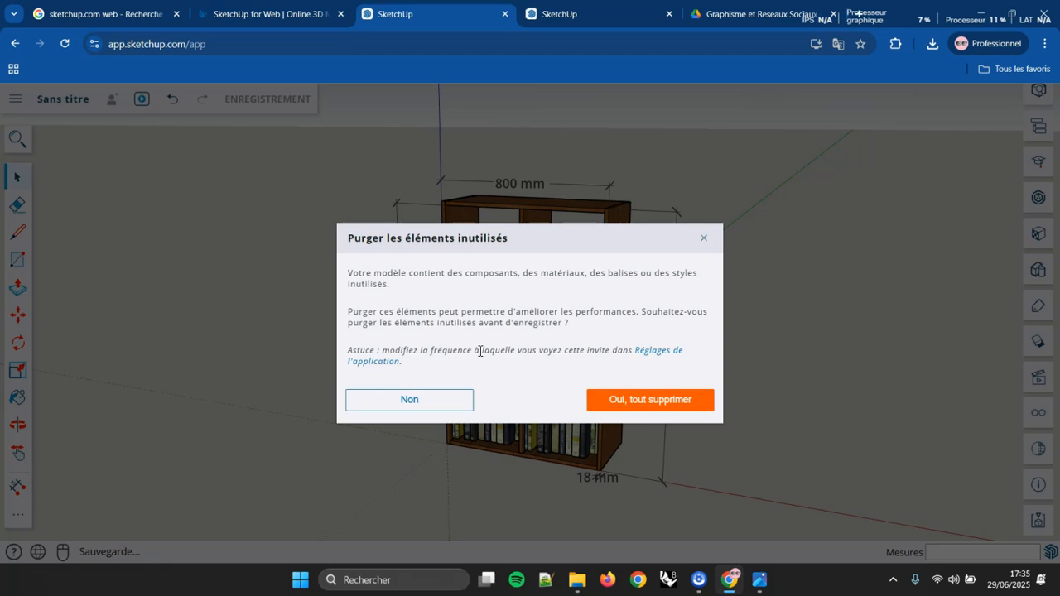
{"action": "left_click", "coordinate": [684, 405]}
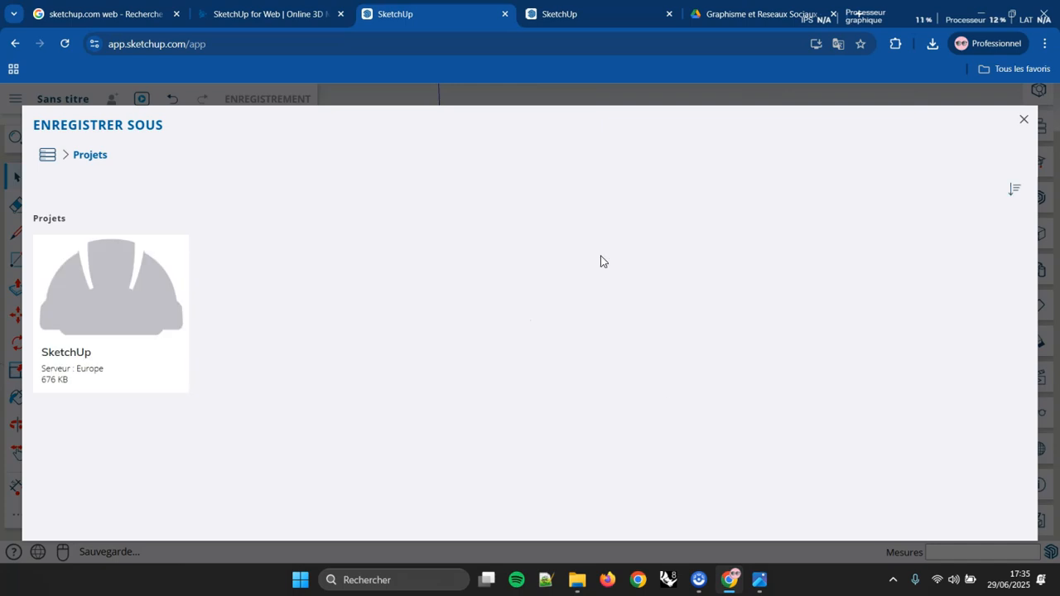
{"action": "left_click", "coordinate": [78, 303]}
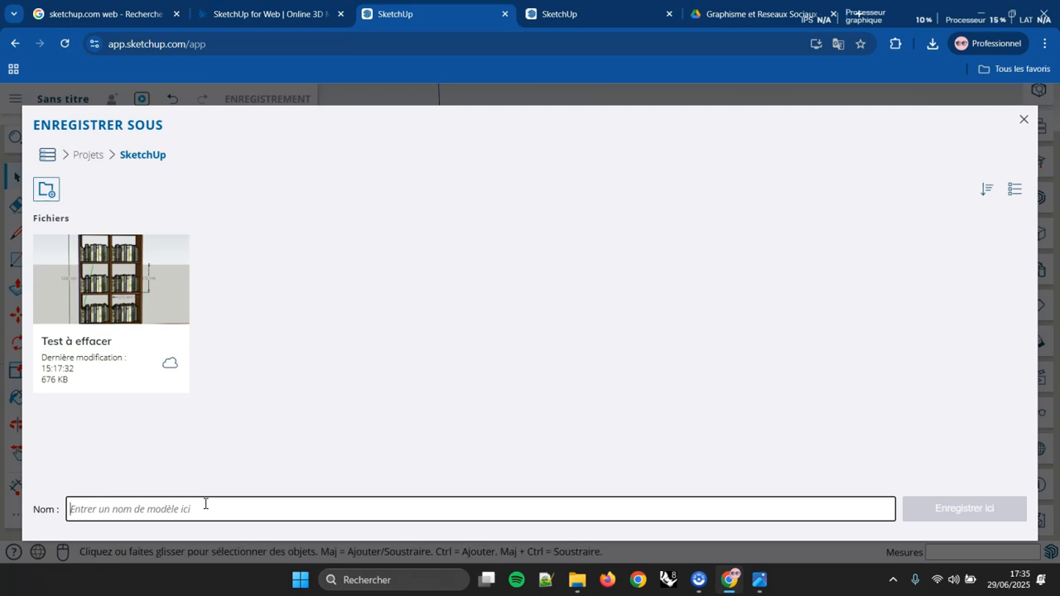
{"action": "type", "text": "Pre"}
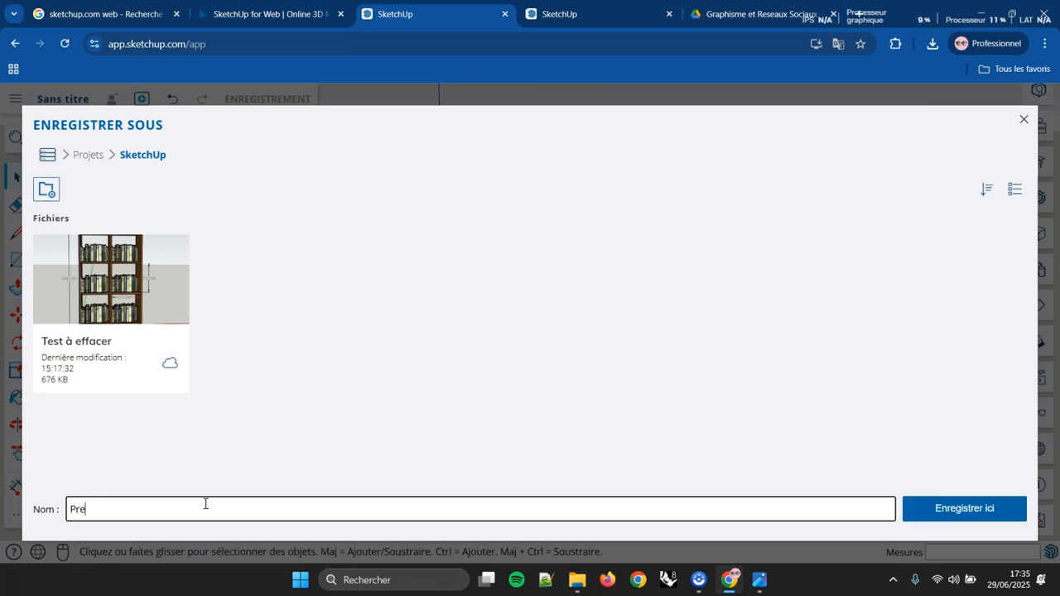
{"action": "type", "text": "miers P"}
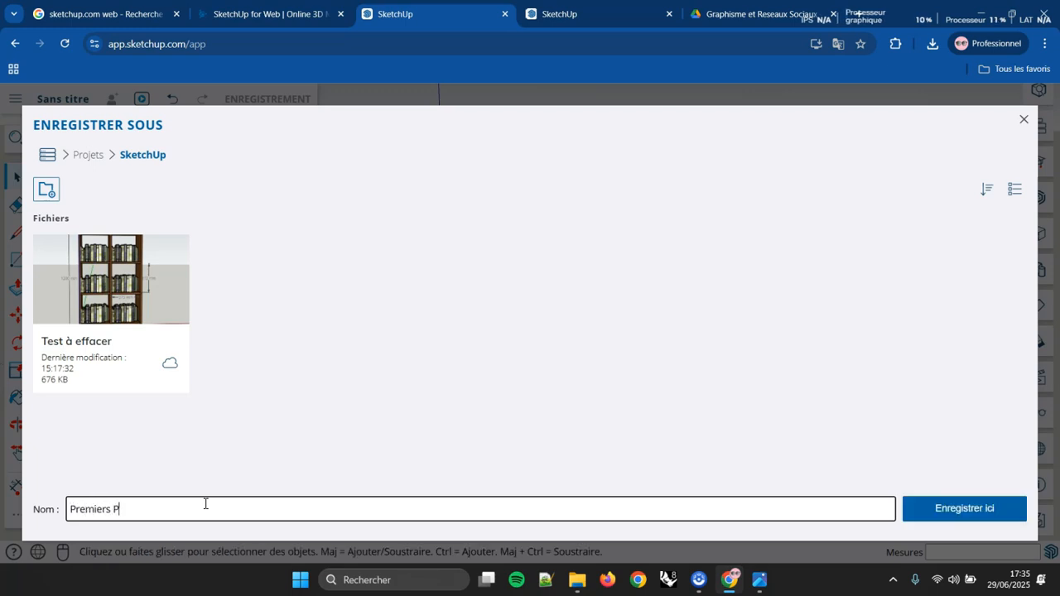
{"action": "type", "text": "as Sketchup"}
{"action": "left_click", "coordinate": [949, 513]}
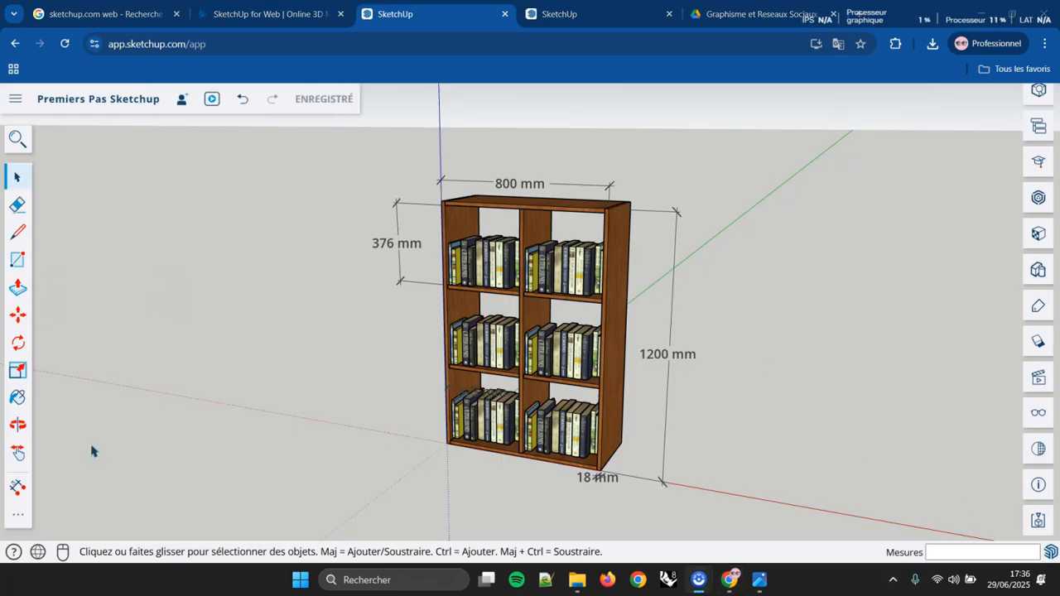